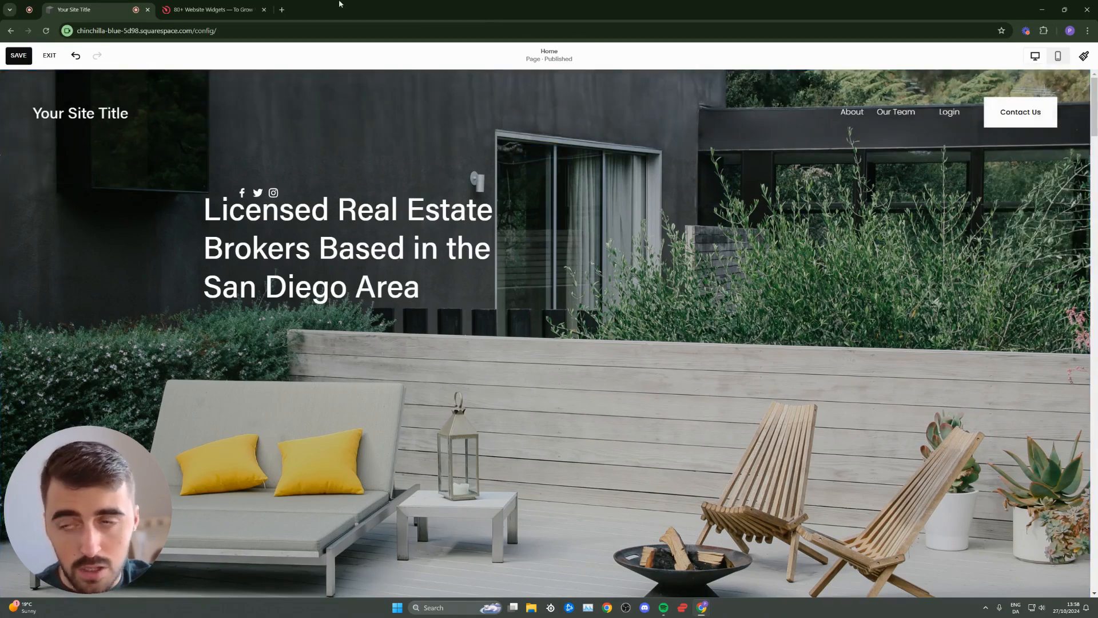
Switch to the Elfsight site in the browser and open the RSS Feed widget's template editor
click(212, 10)
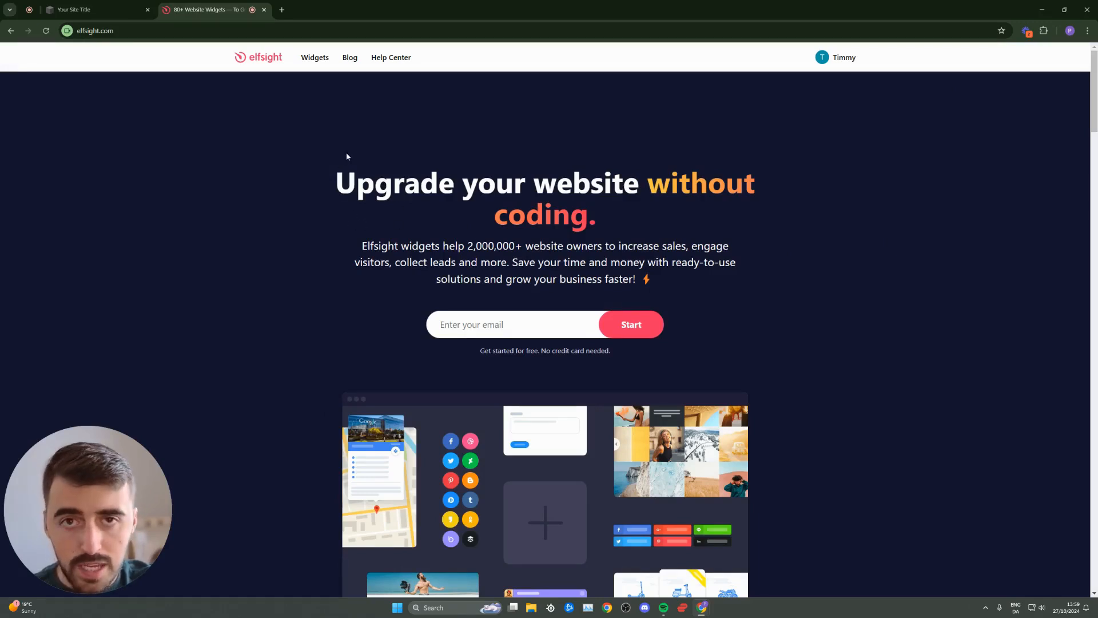
mouse_move(311, 55)
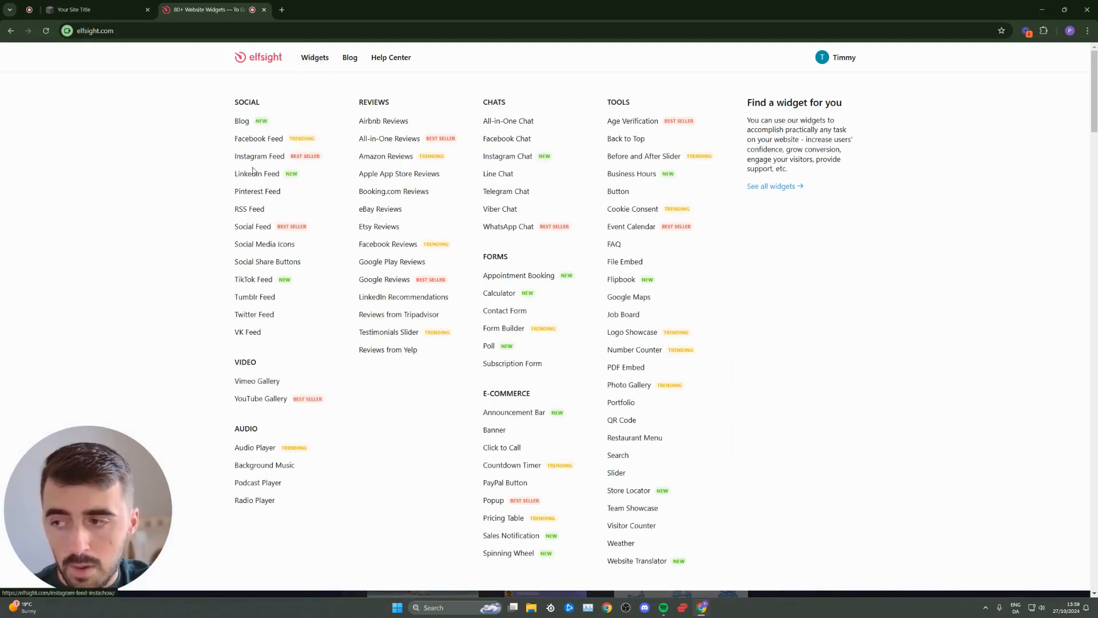
click(250, 210)
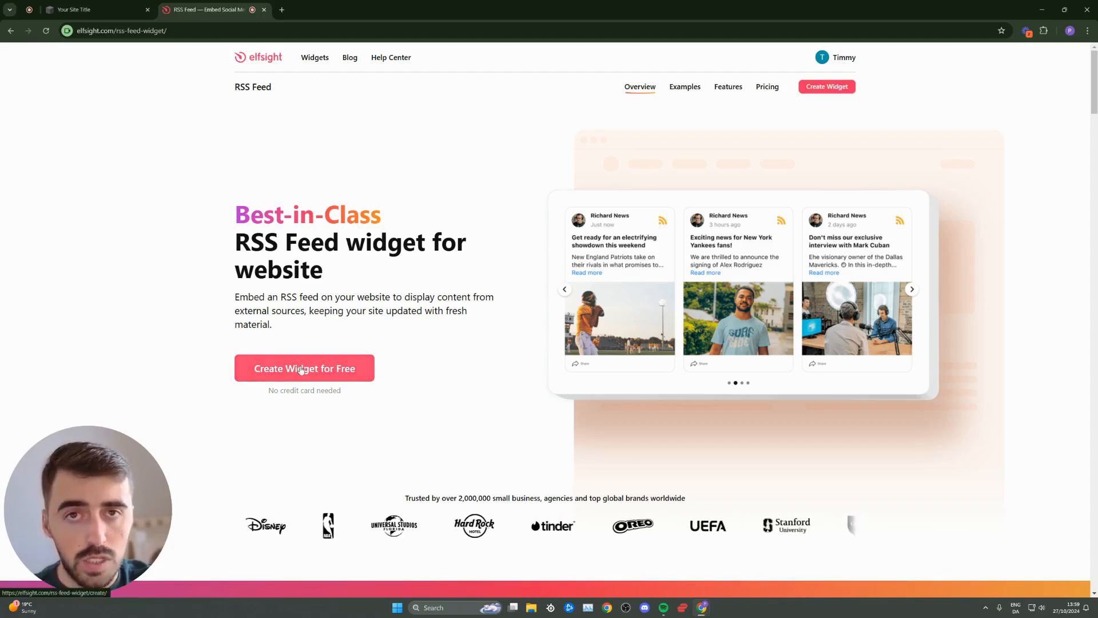
scroll(324, 347, down, 4)
scroll(323, 347, down, 5)
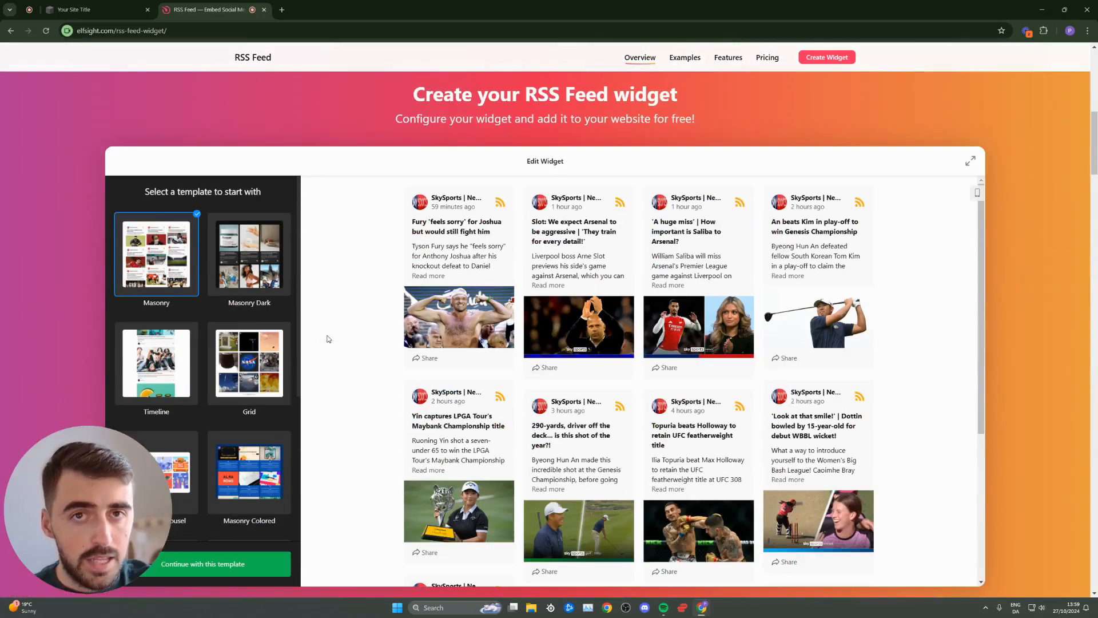
Preview the Masonry Dark, Grid, Timeline and Small Widget templates for the RSS feed
click(256, 245)
scroll(265, 280, down, 2)
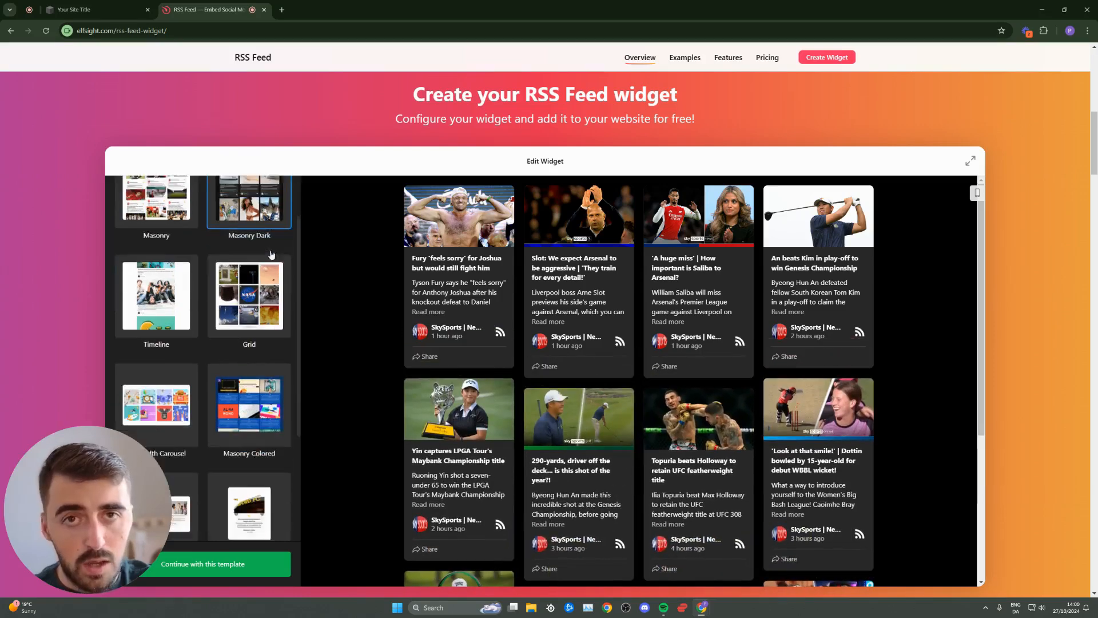
scroll(268, 310, down, 1)
click(264, 257)
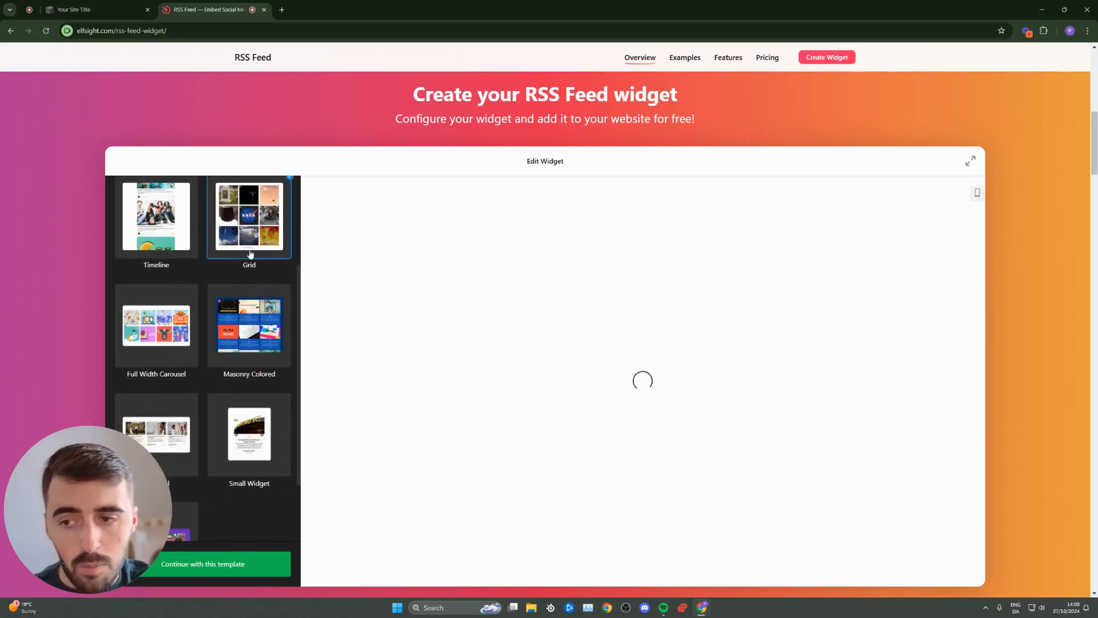
click(131, 254)
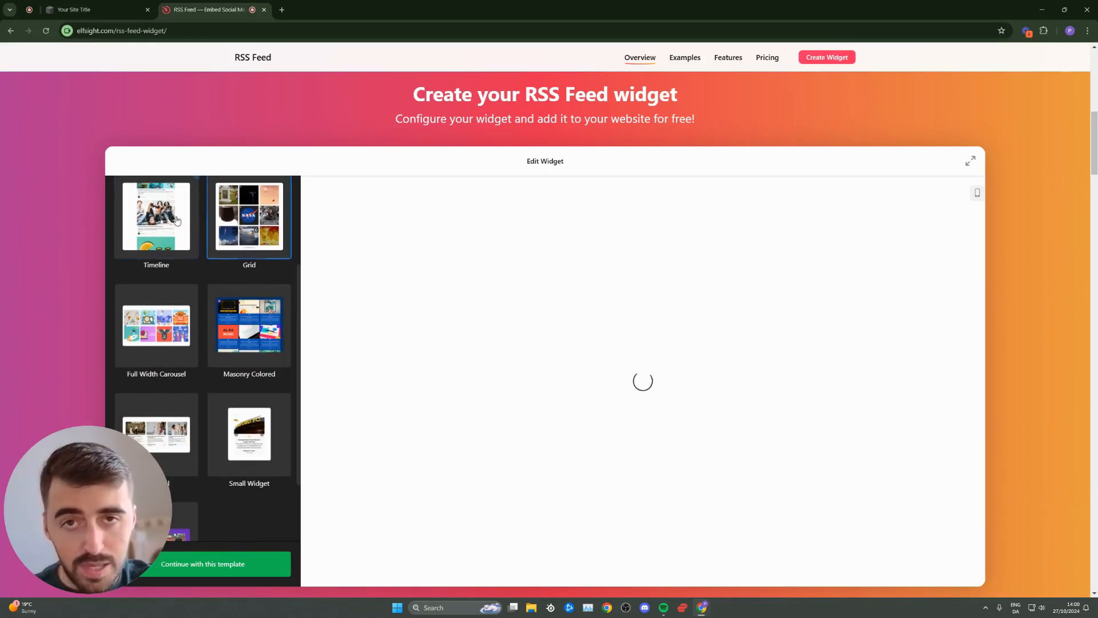
scroll(392, 307, down, 2)
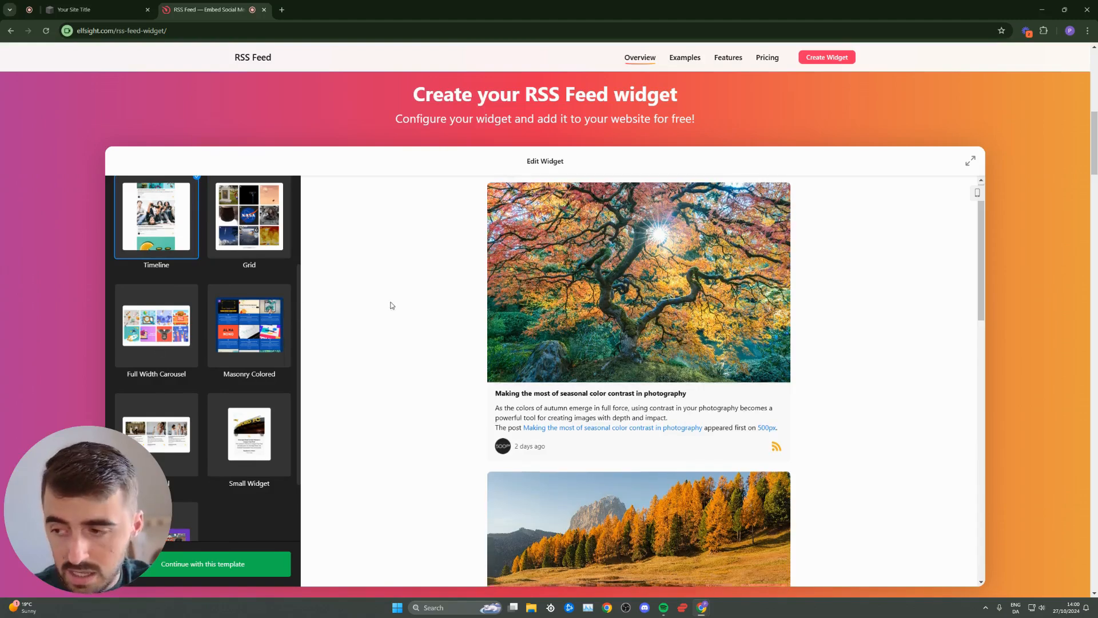
scroll(232, 300, down, 1)
scroll(232, 300, down, 2)
scroll(200, 286, up, 5)
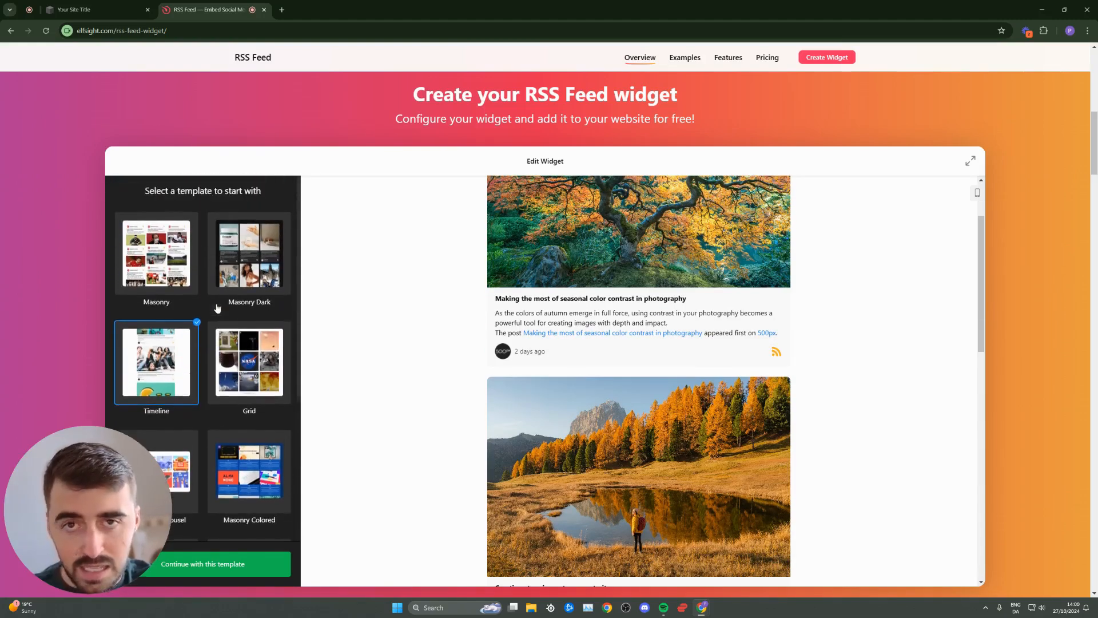
scroll(217, 286, down, 5)
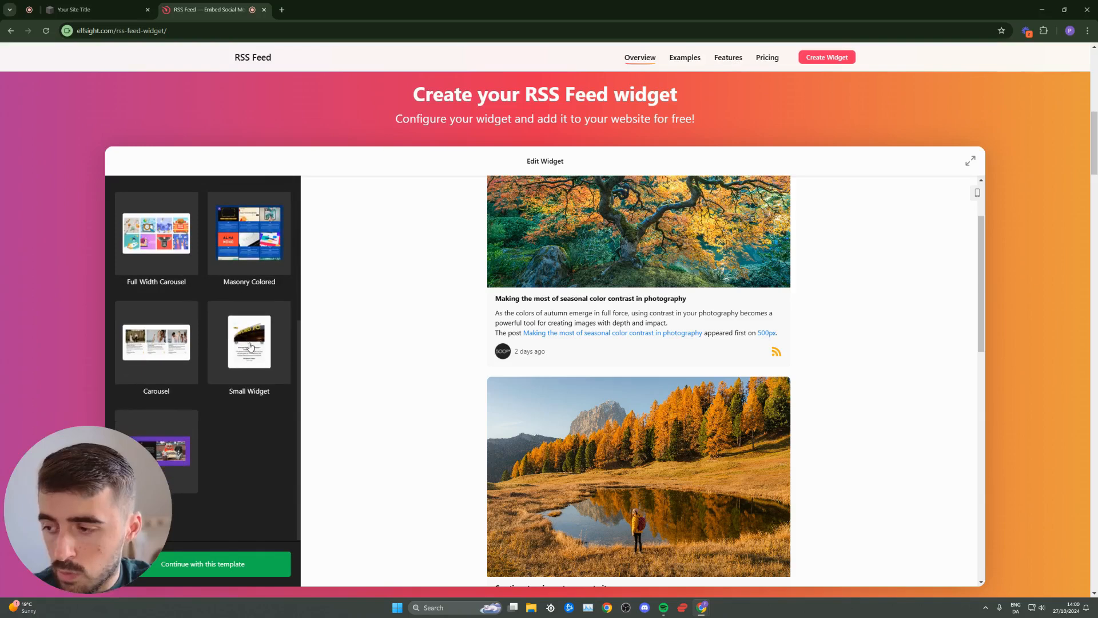
click(245, 325)
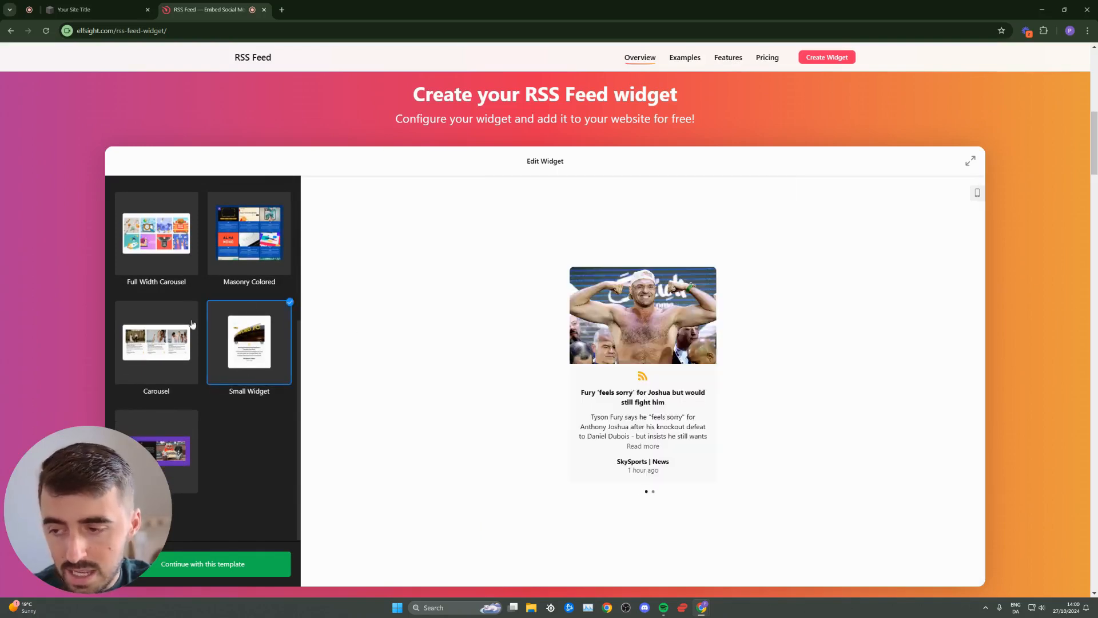
Choose the Carousel template for the RSS feed widget and continue with it
click(153, 357)
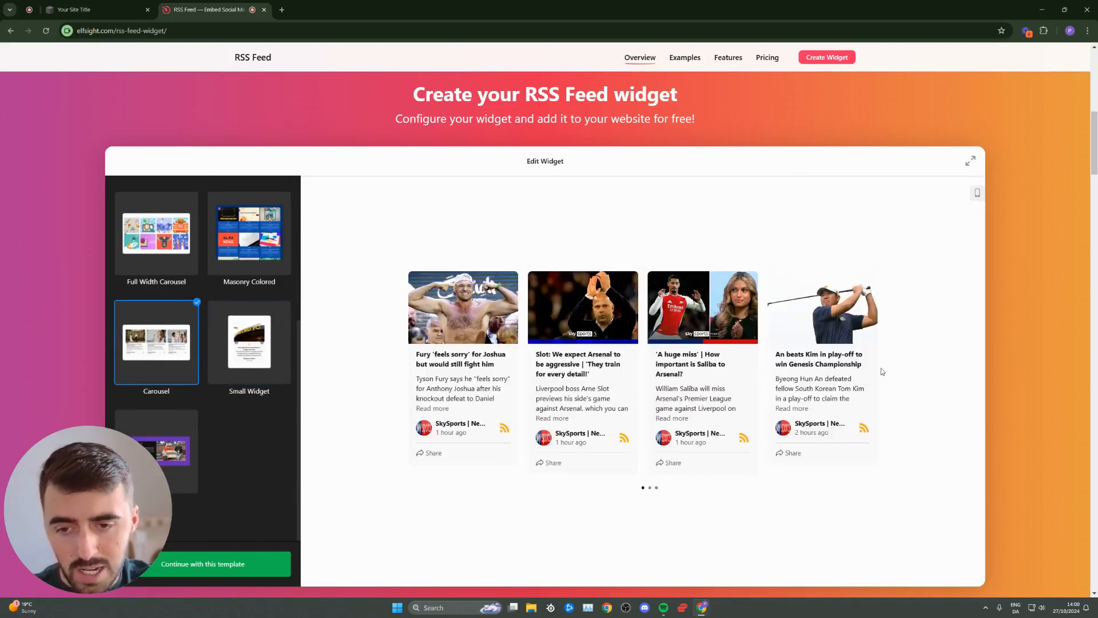
click(226, 344)
click(168, 355)
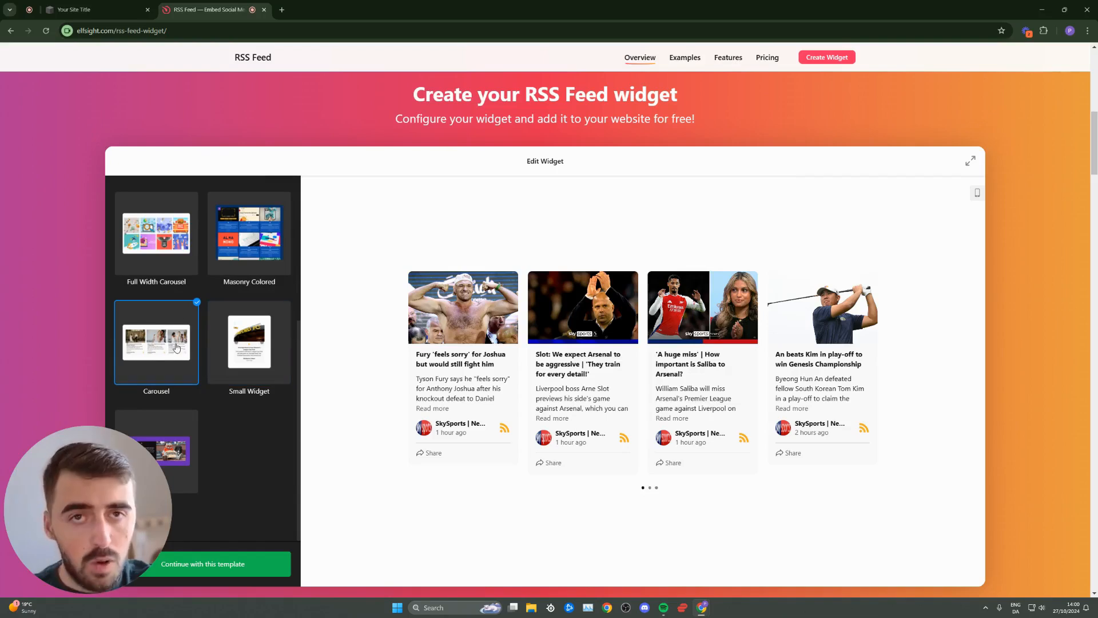
drag(111, 465, 99, 414)
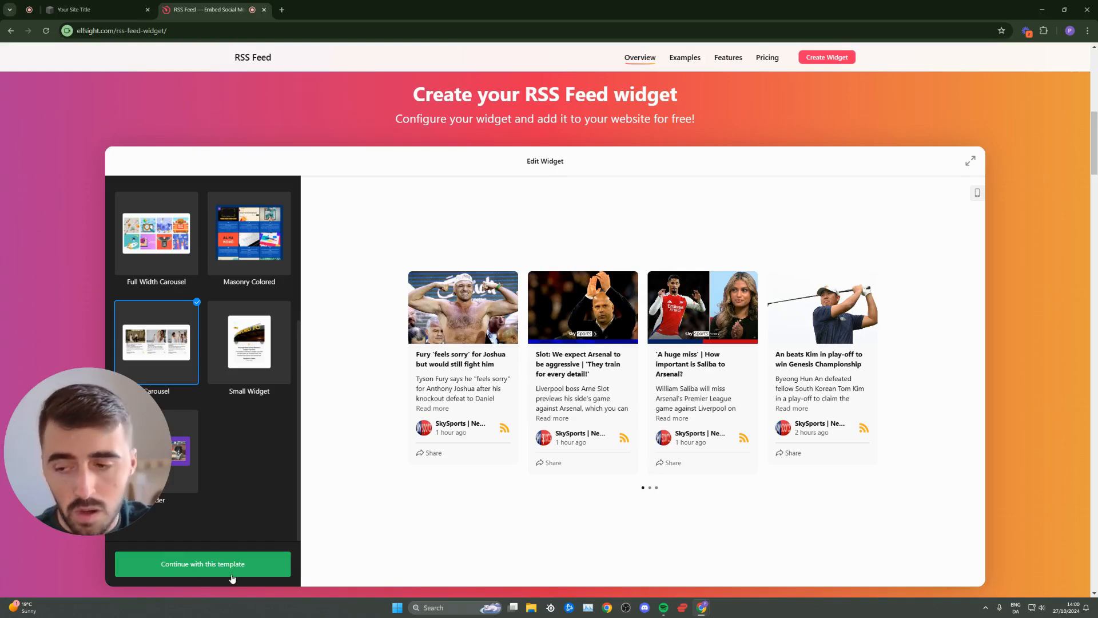
click(260, 572)
drag(146, 450, 142, 506)
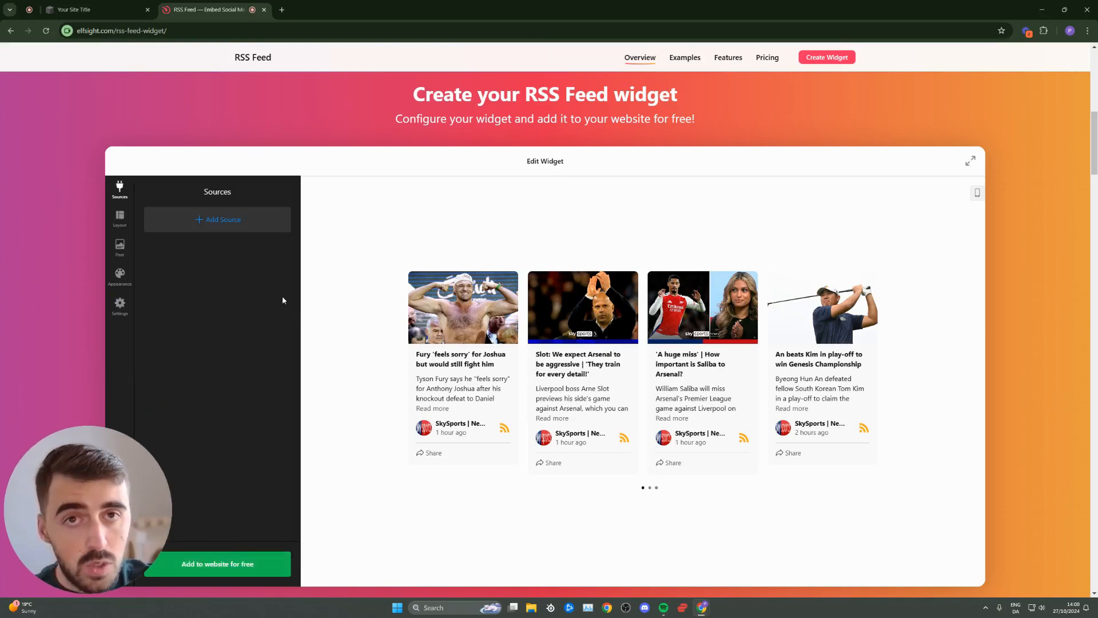
Add an RSS source with the URL worldinsport.com/feed, leaving its filters empty
click(217, 220)
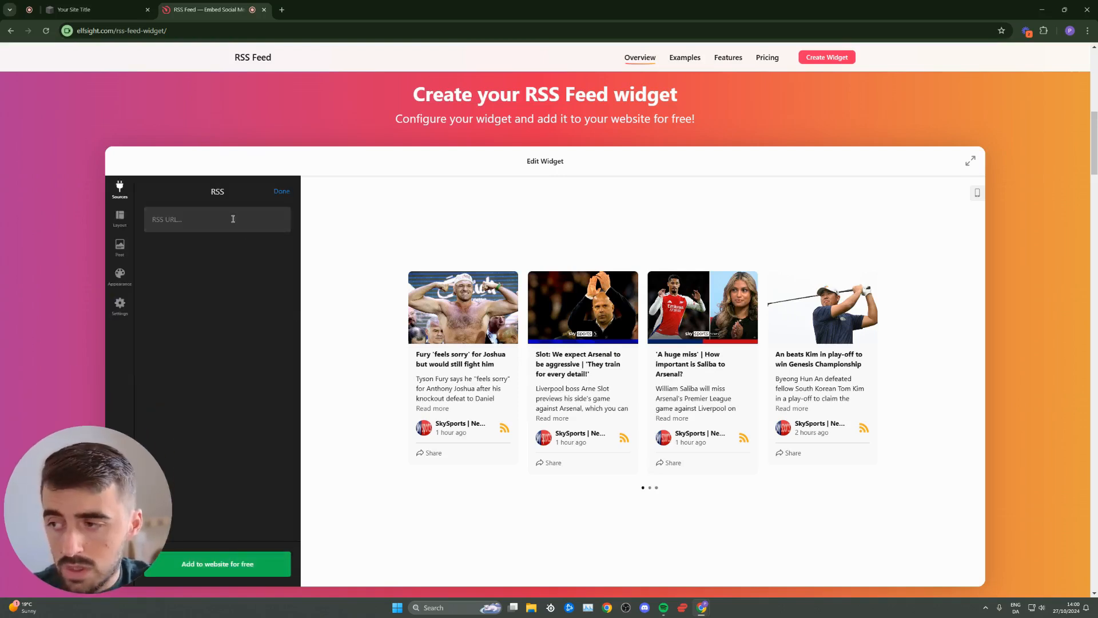
click(205, 225)
text(worldinsport.com/feed)
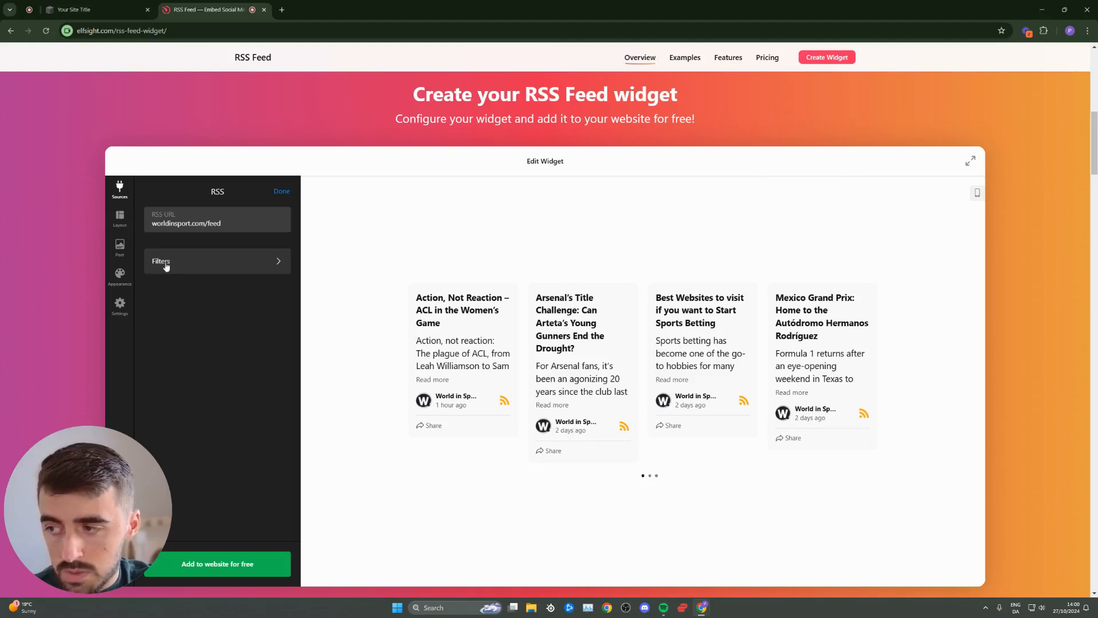
click(205, 266)
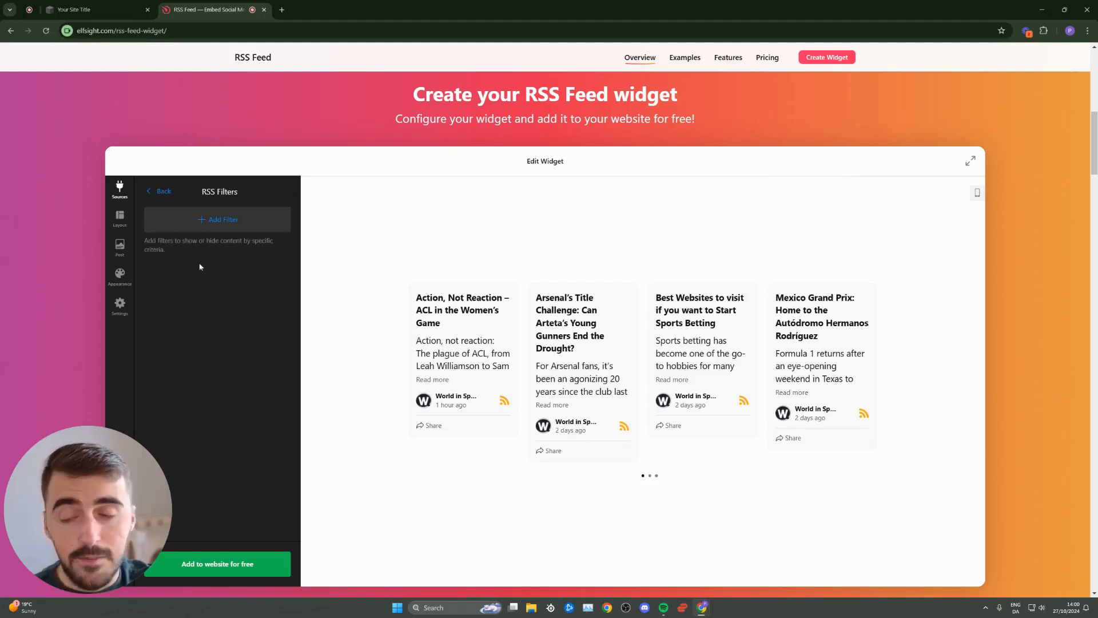
click(163, 192)
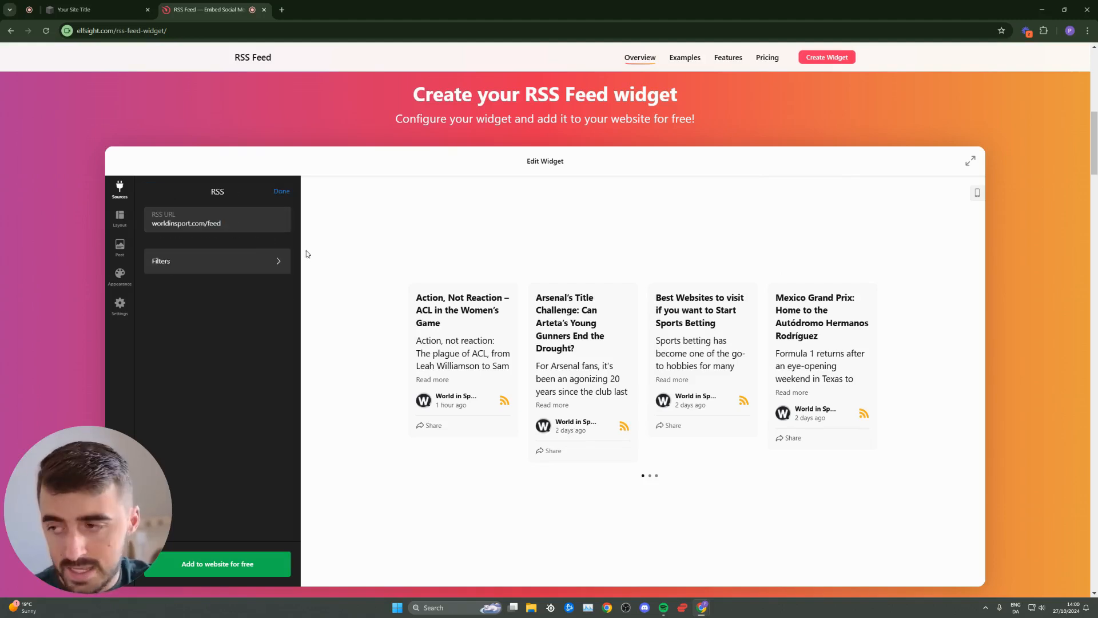
click(289, 195)
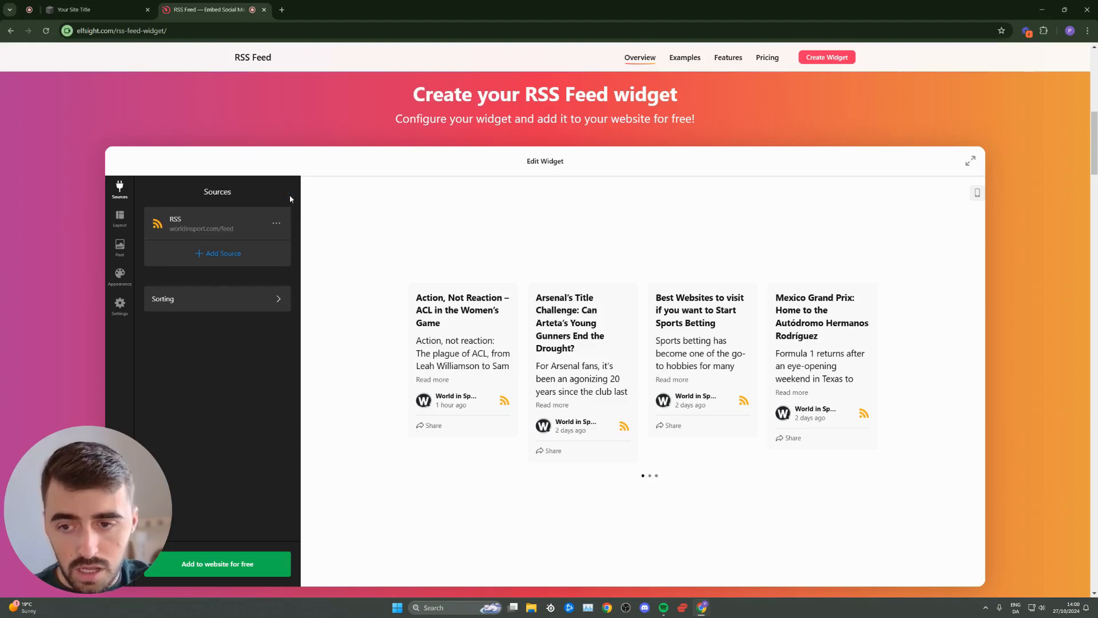
Look through the widget's settings, try the Slider layout, and return to the Carousel layout
click(119, 218)
click(119, 276)
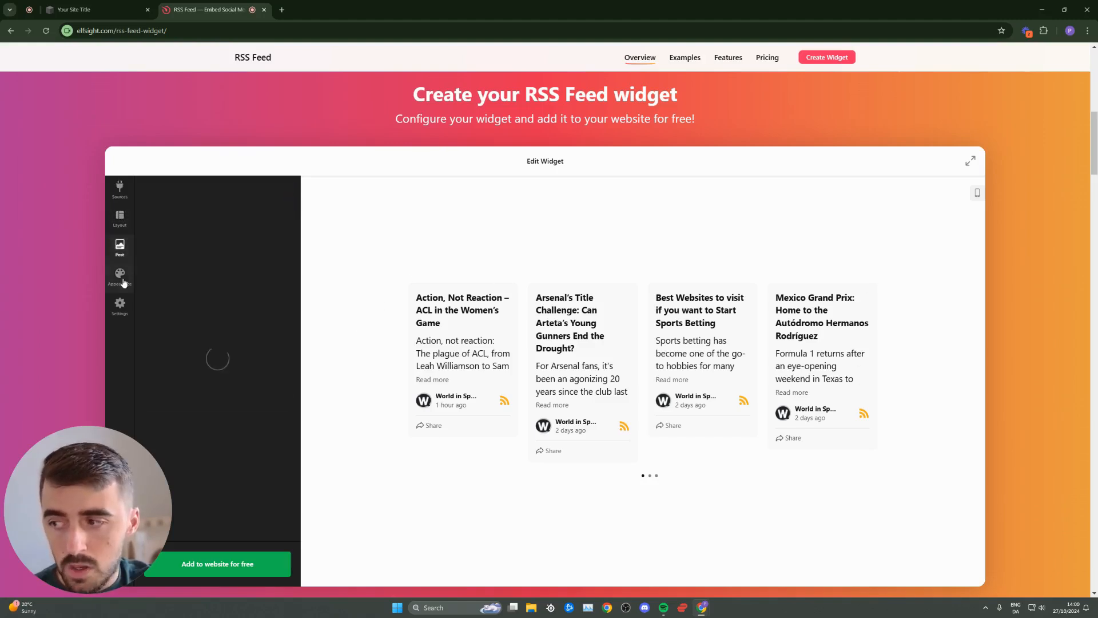
click(119, 304)
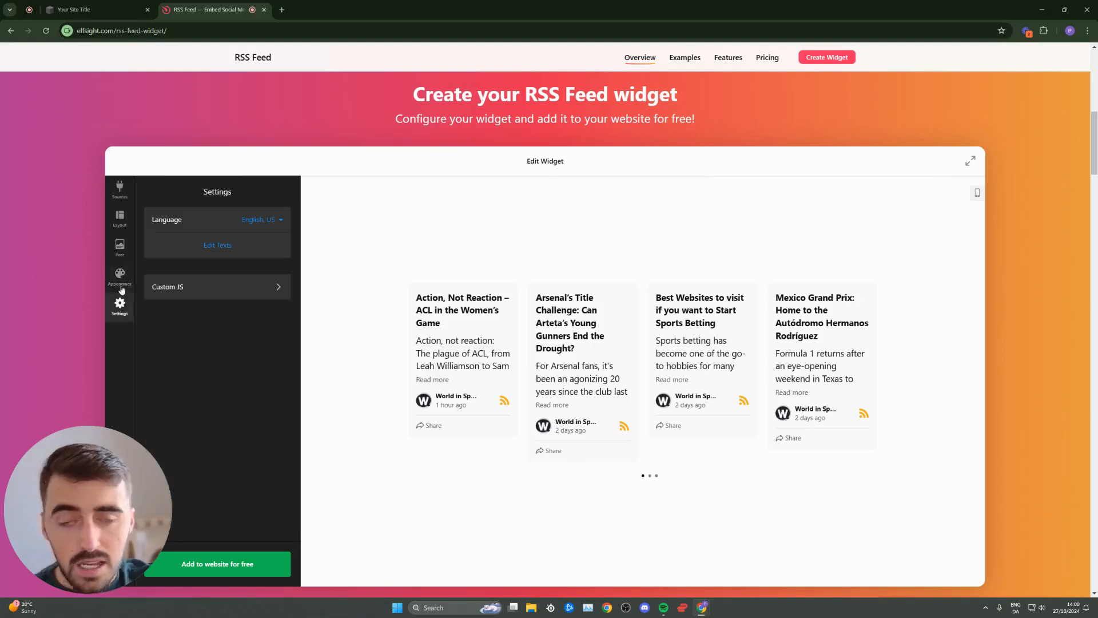
click(120, 218)
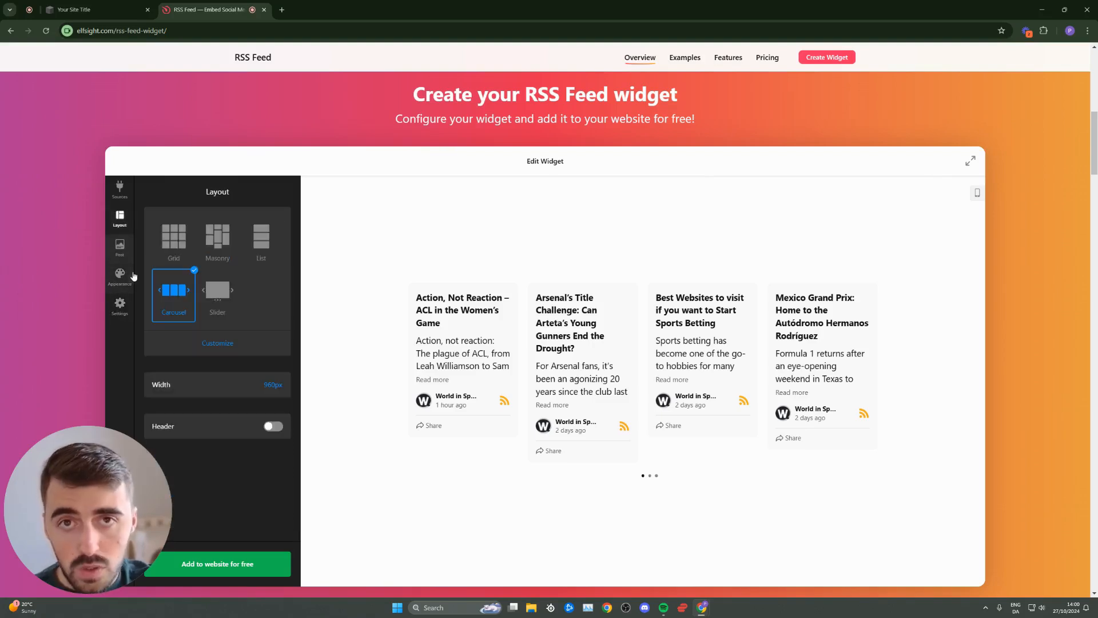
click(218, 295)
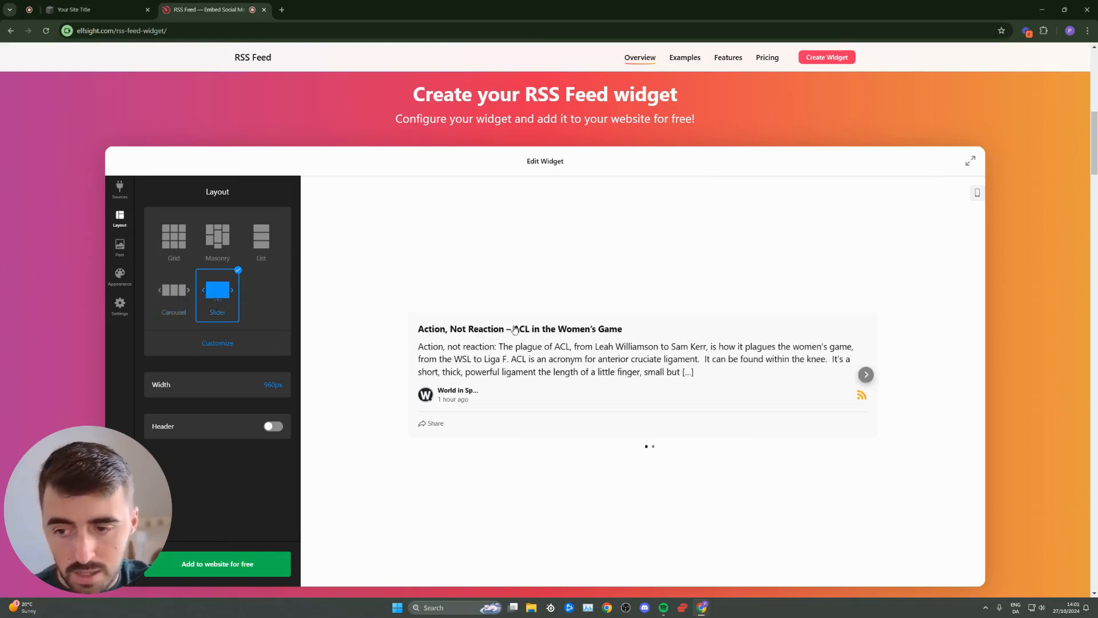
click(174, 292)
Review the post and appearance options, try the Dark color scheme, and switch back to Light
click(119, 245)
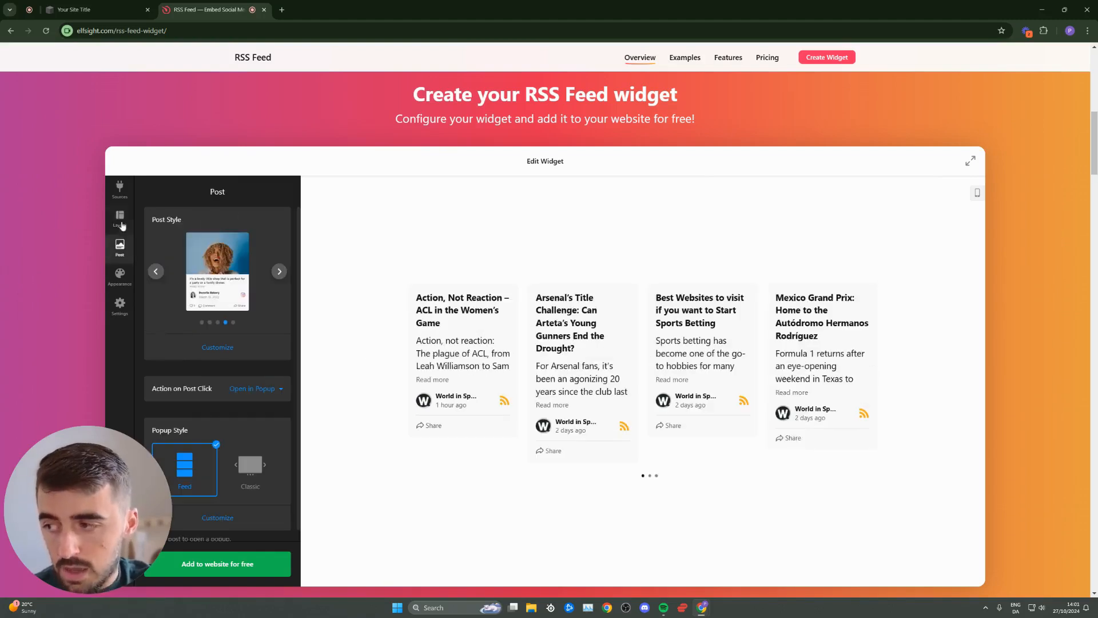
click(120, 273)
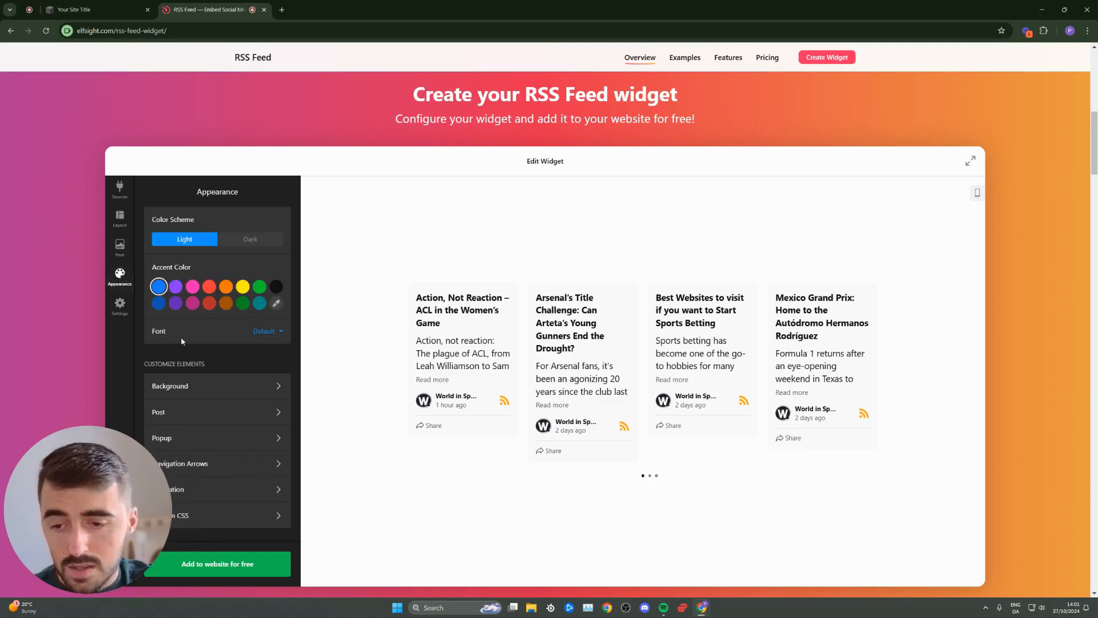
click(250, 239)
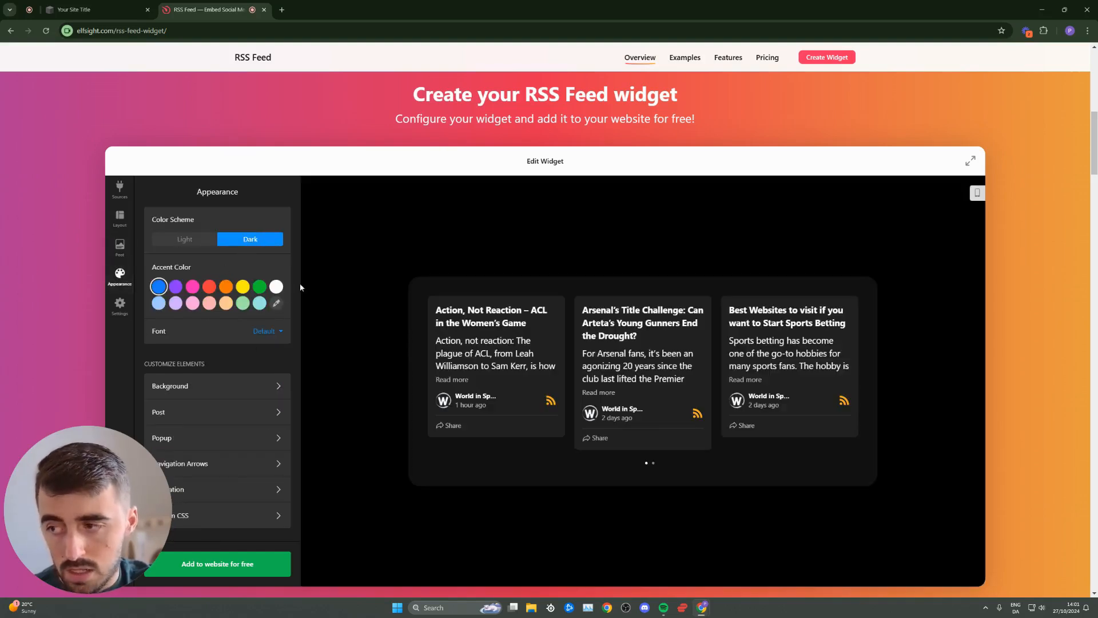
click(188, 244)
scroll(180, 329, down, 2)
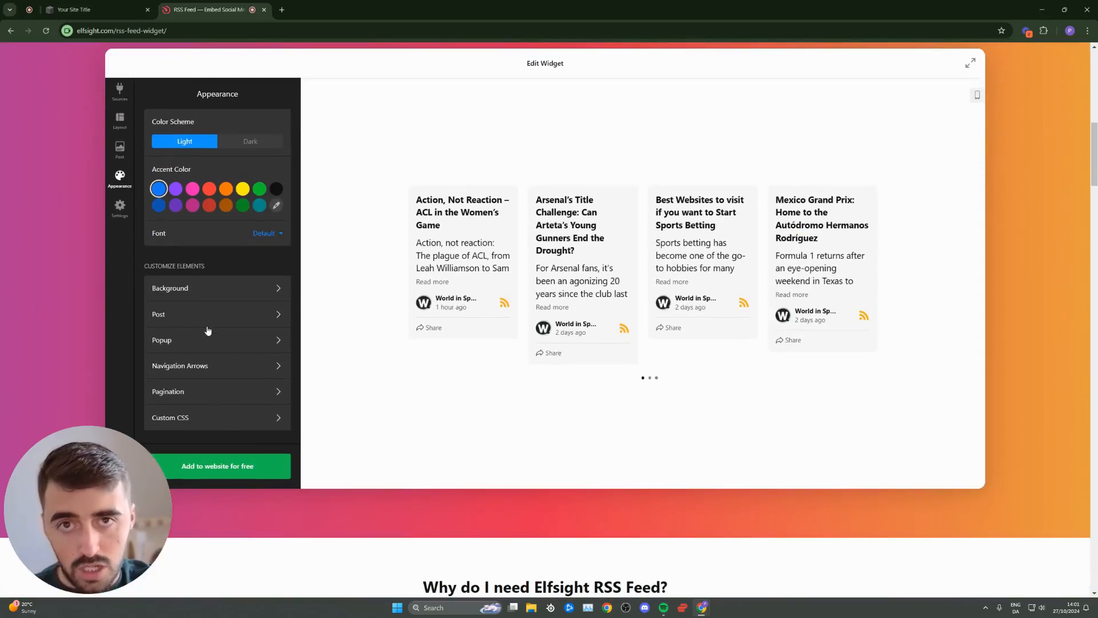
scroll(206, 331, up, 1)
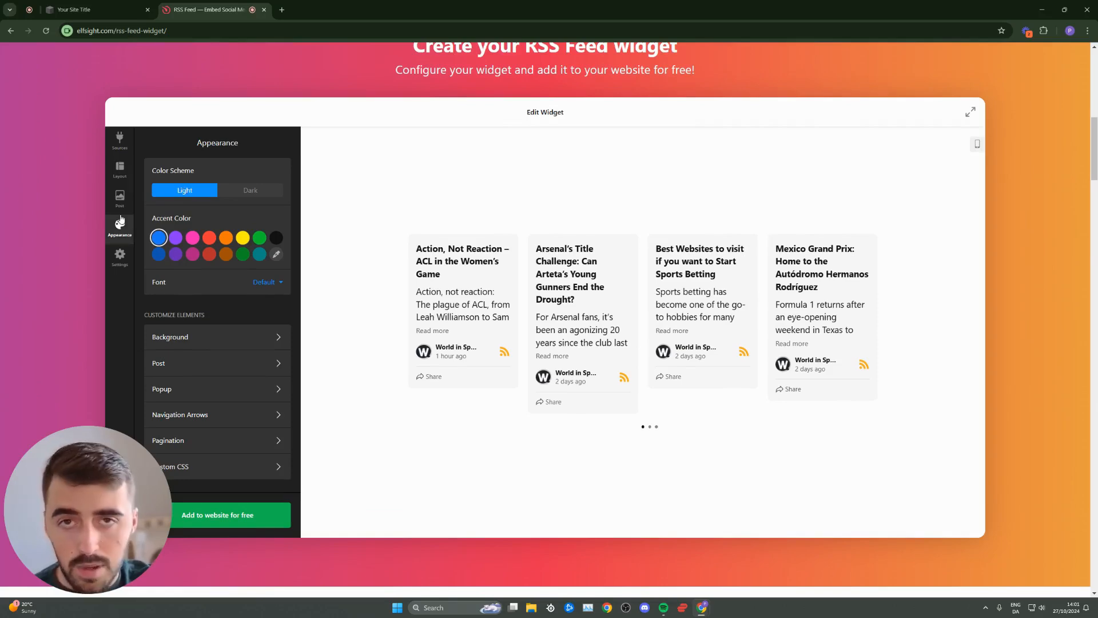
click(120, 197)
click(119, 168)
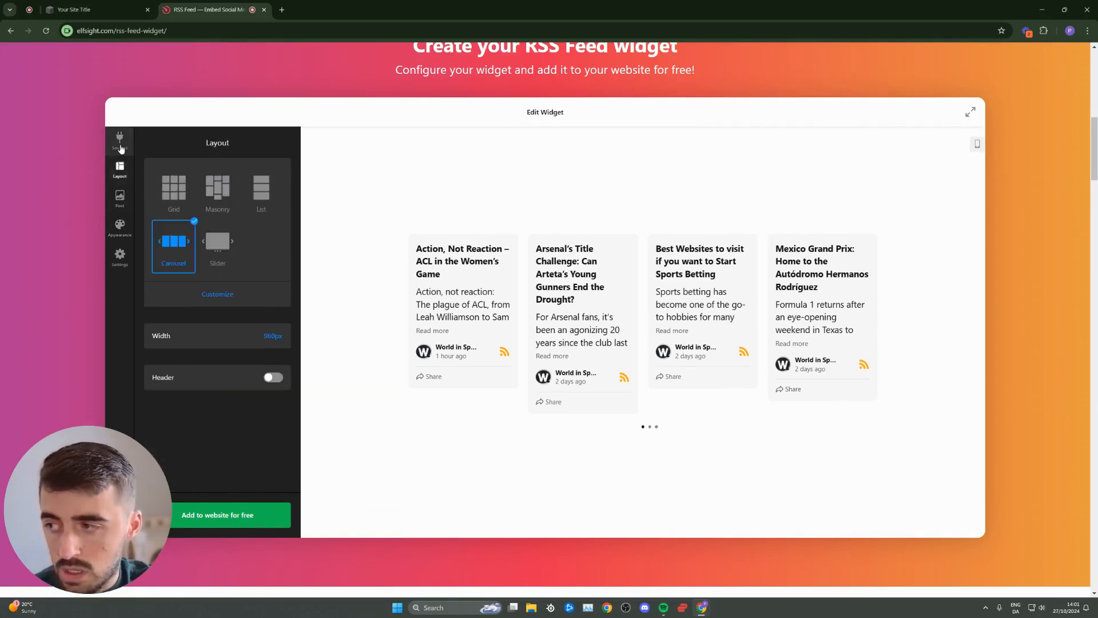
click(119, 139)
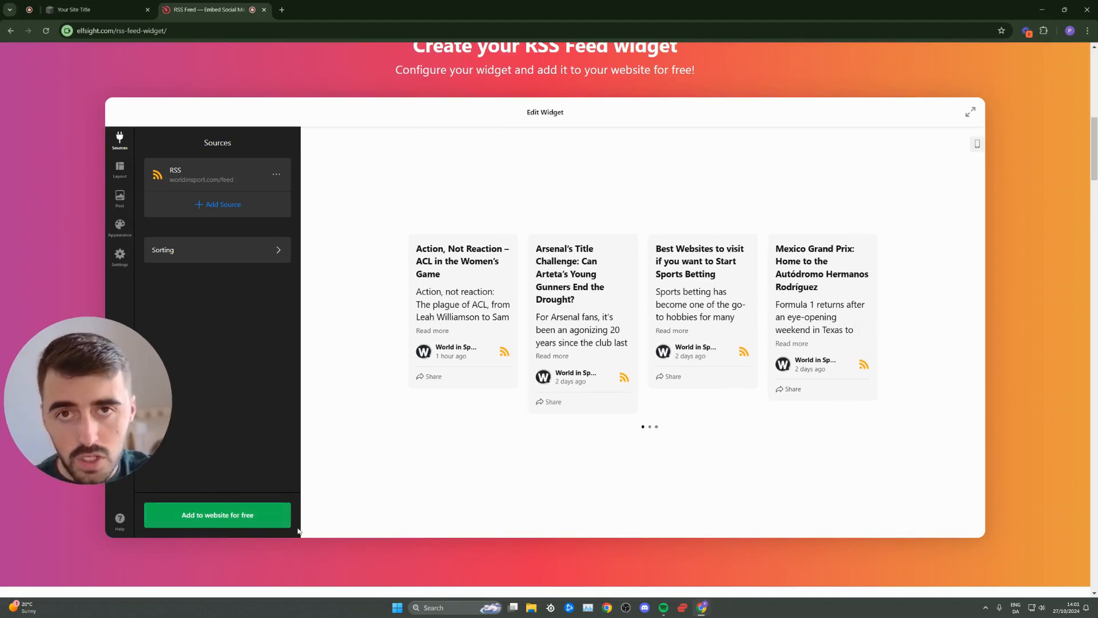
Add the RSS feed widget to the website by publishing it on the Free plan
click(211, 523)
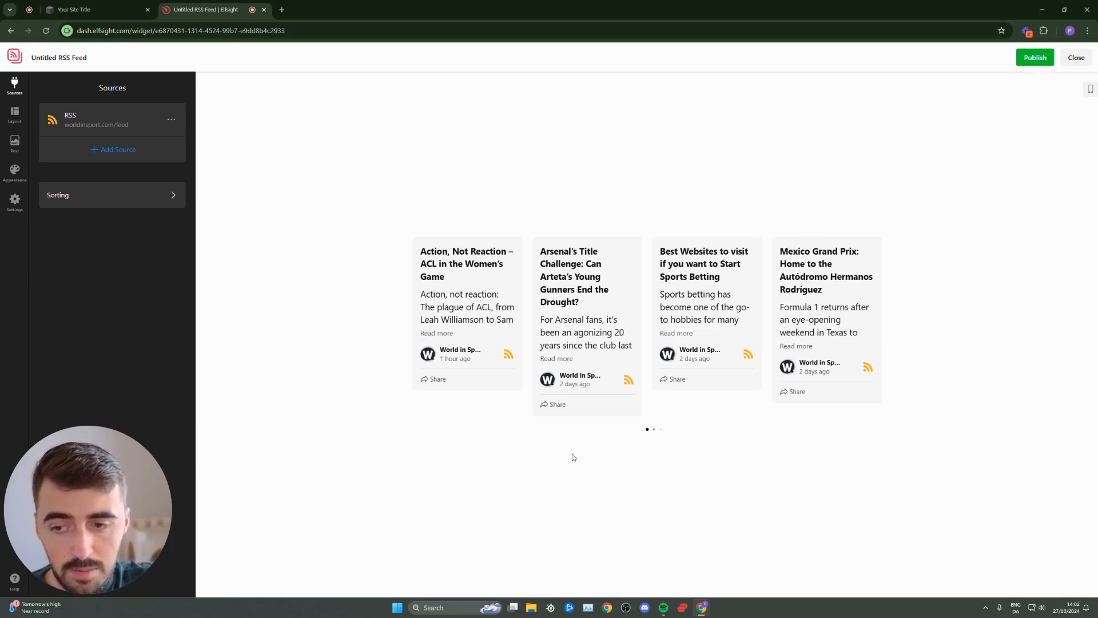
click(1035, 57)
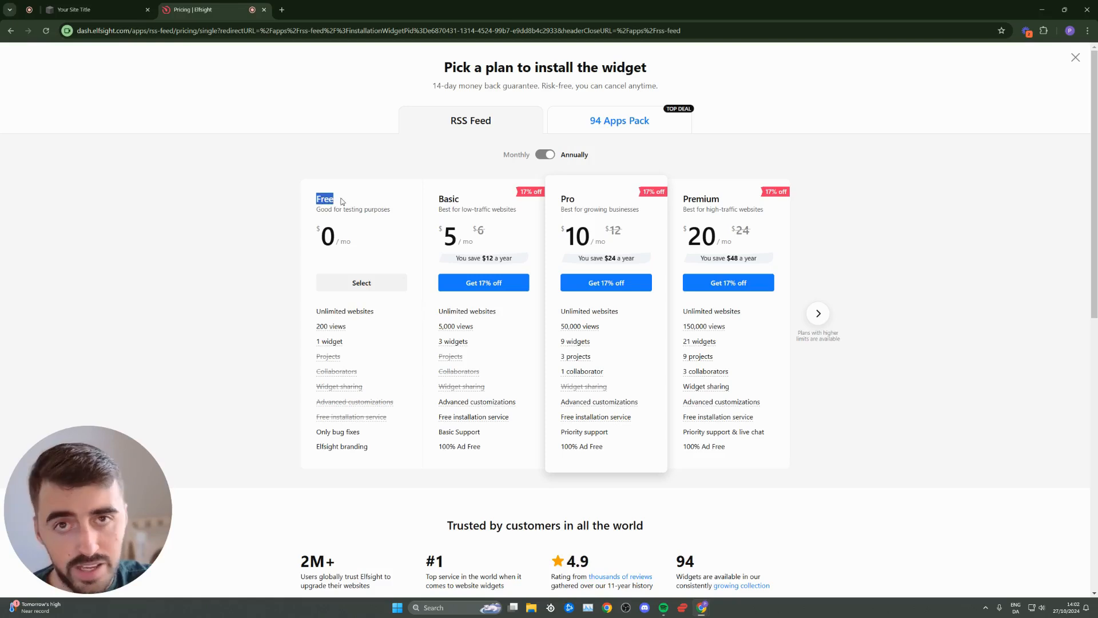
mouse_move(328, 347)
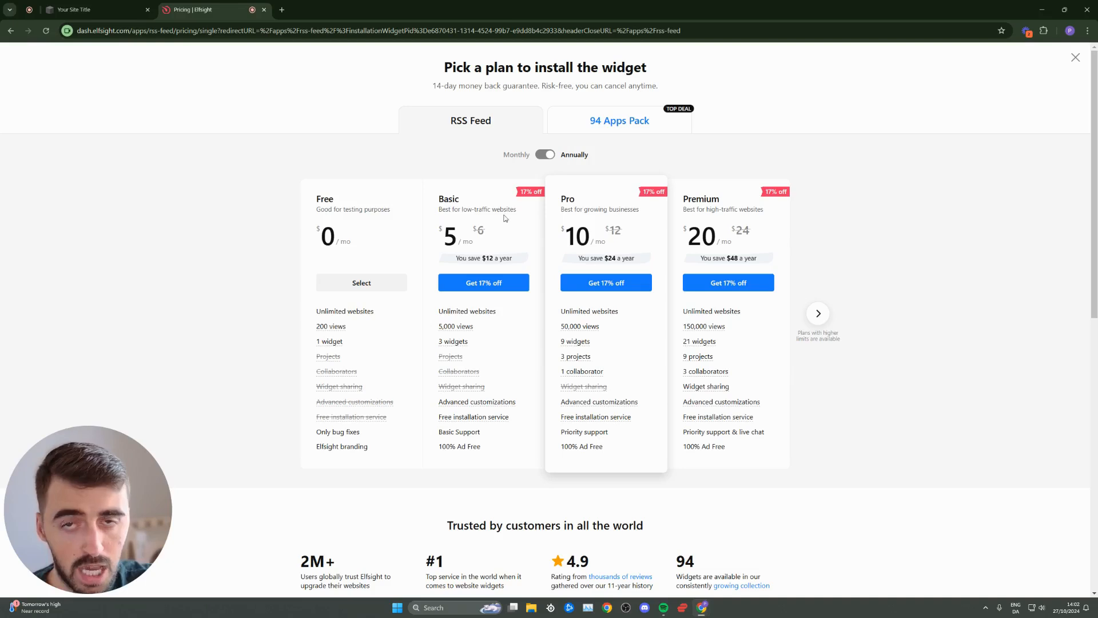
click(355, 280)
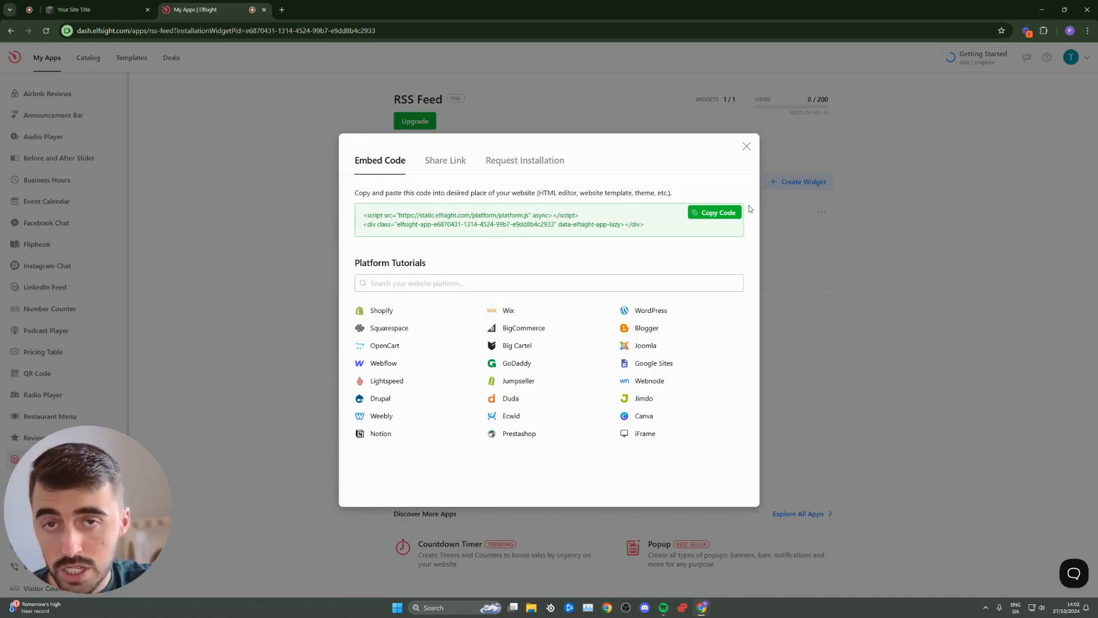
Copy the widget's embed code, switch to the Squarespace site and add a blank section above Featured Listings on the Home page
click(728, 220)
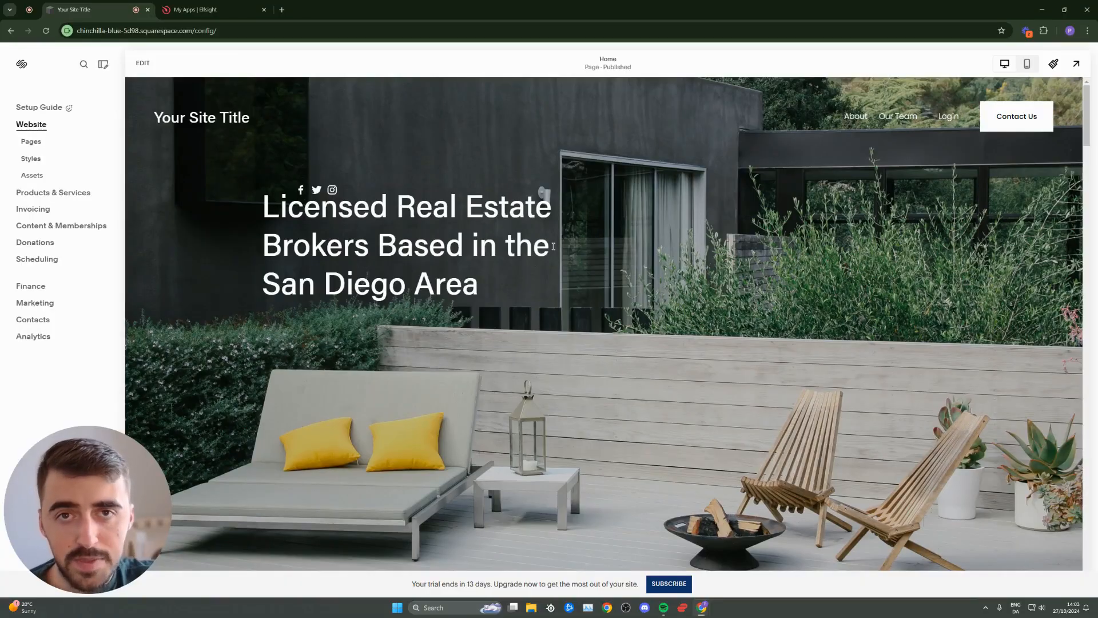
click(143, 64)
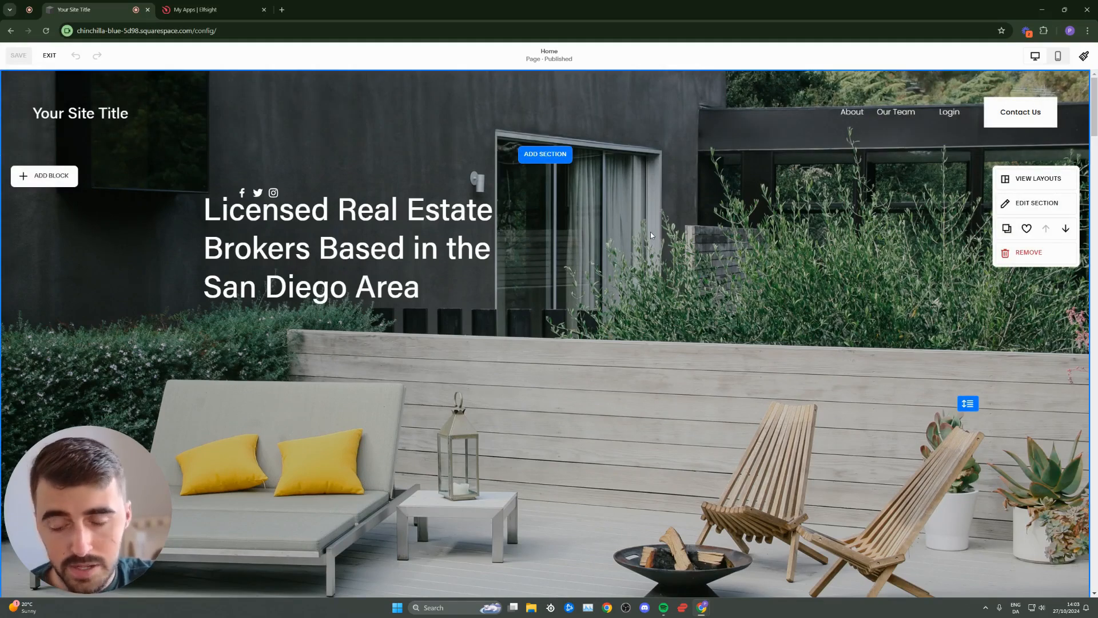
scroll(651, 235, down, 6)
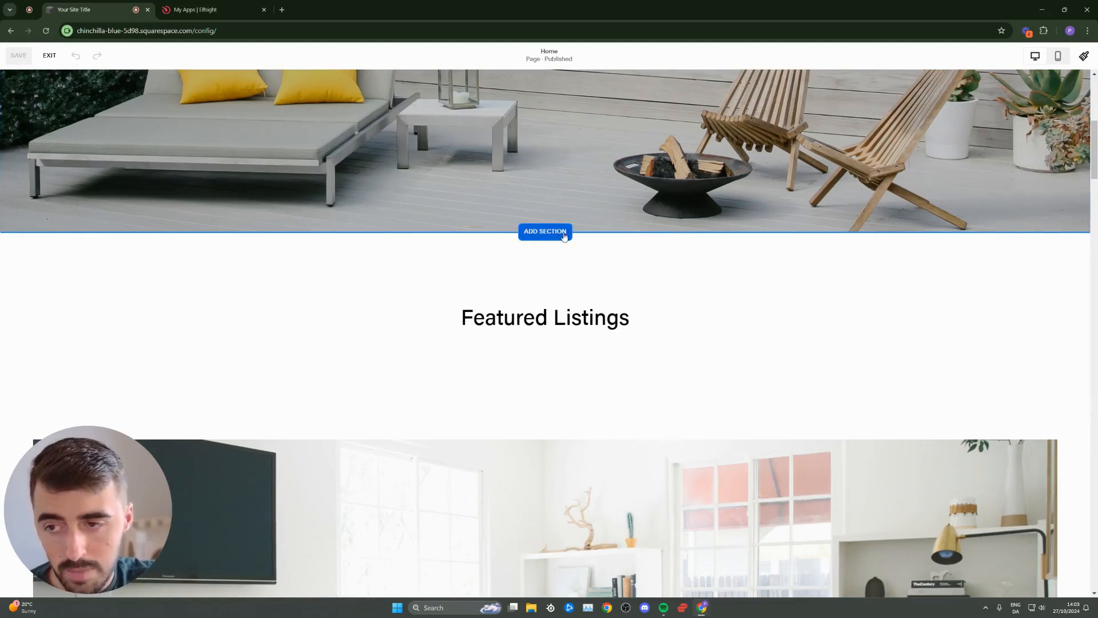
click(552, 233)
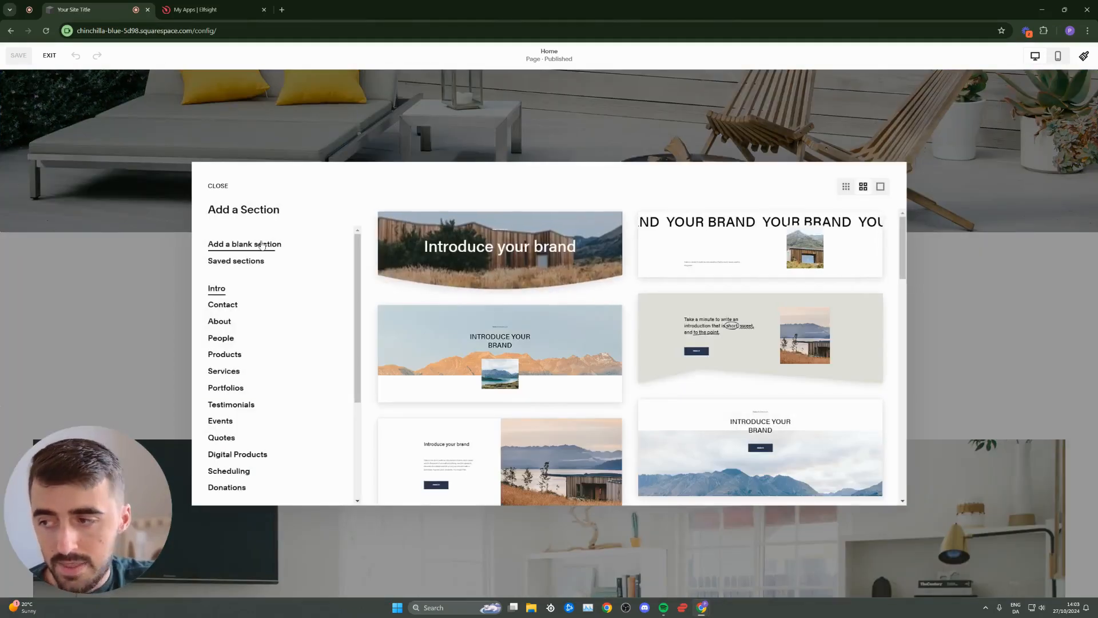
click(231, 247)
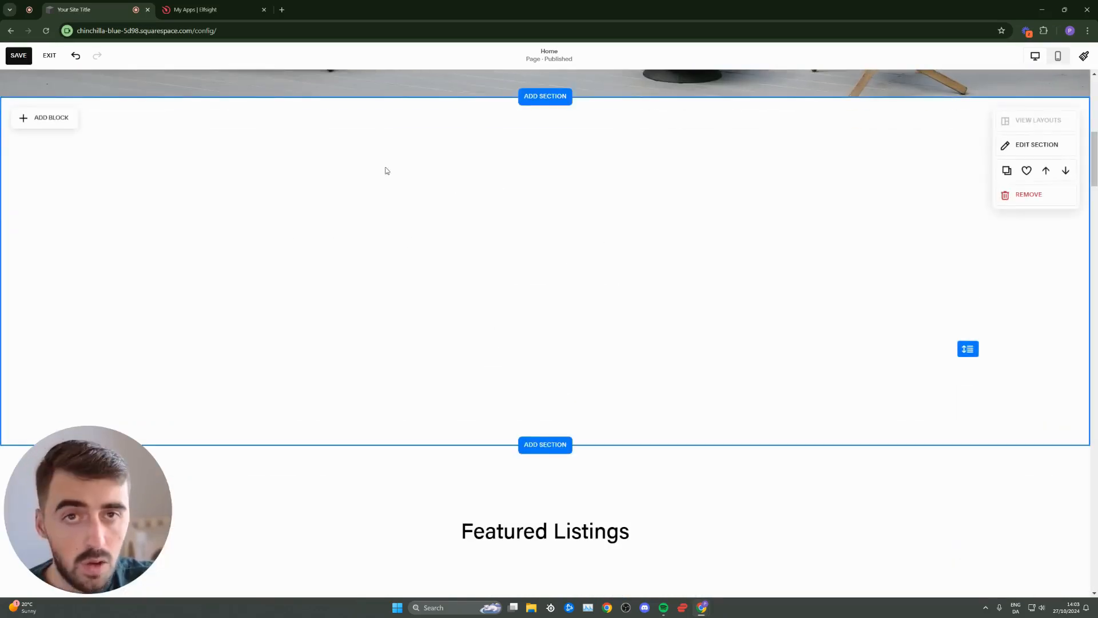
Add a Code block to the blank section and place it in the section's horizontal centre
click(49, 125)
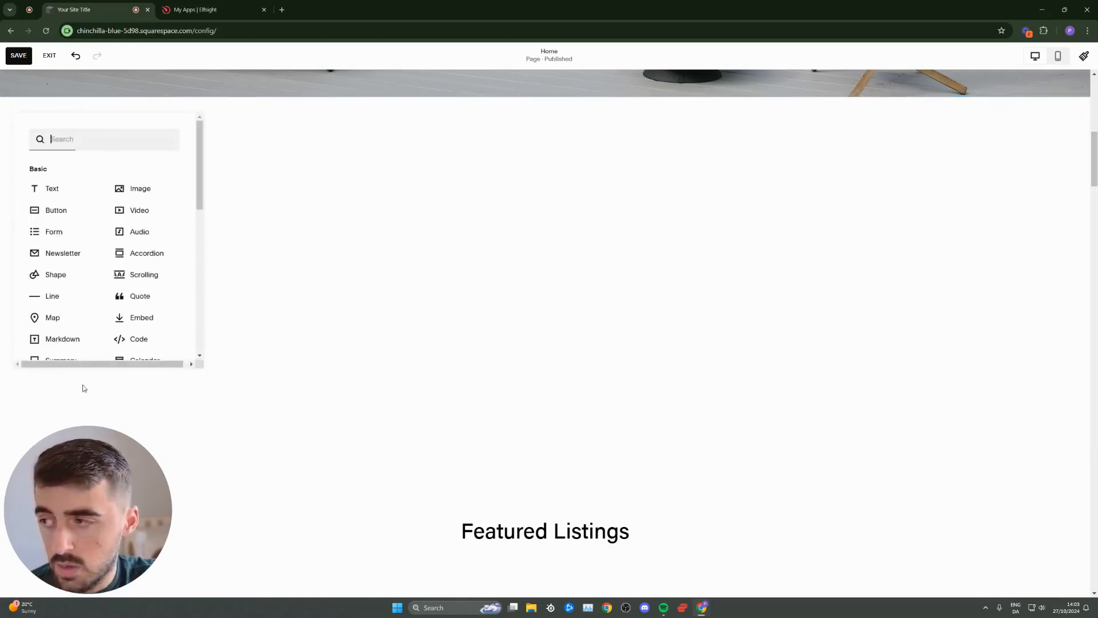
click(150, 345)
drag(234, 238, 547, 275)
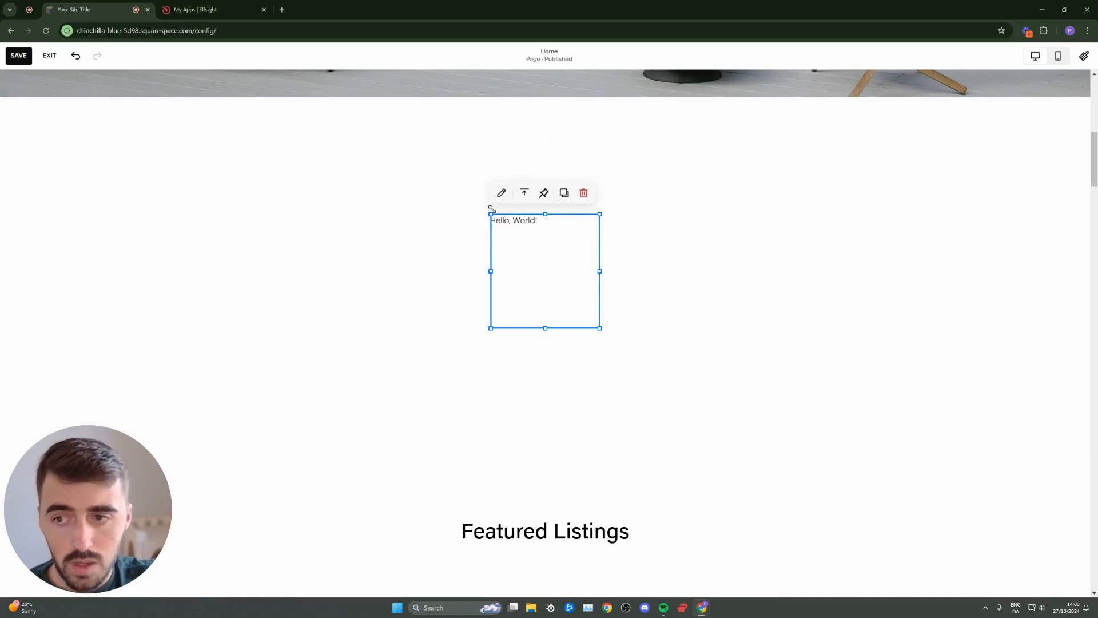
Replace the Code block's default HTML with the copied Elfsight embed code
click(502, 194)
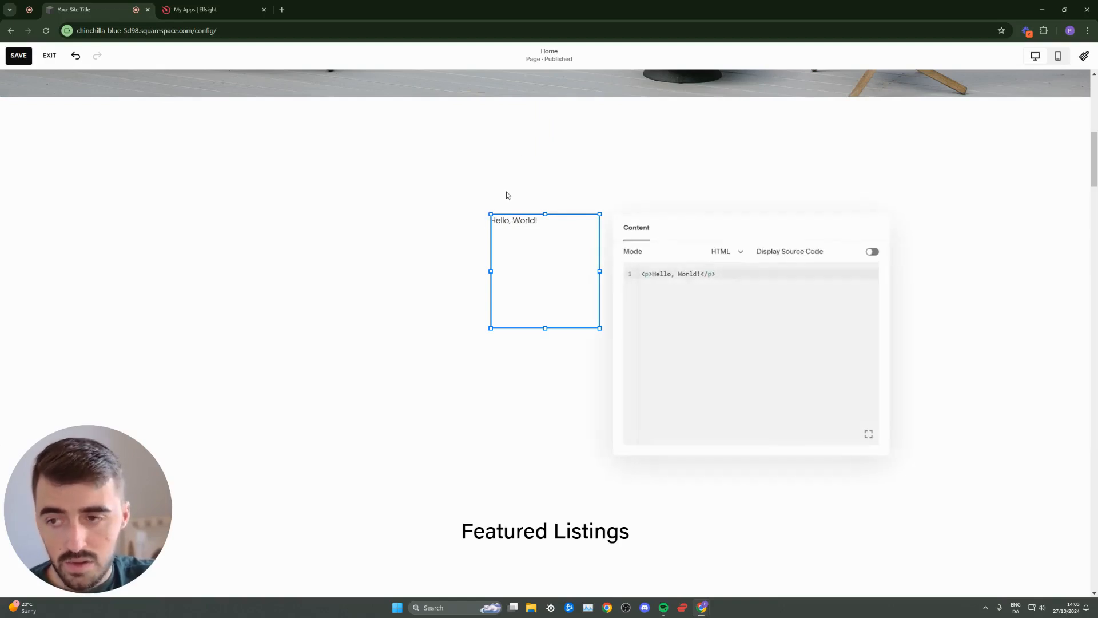
click(713, 253)
click(697, 251)
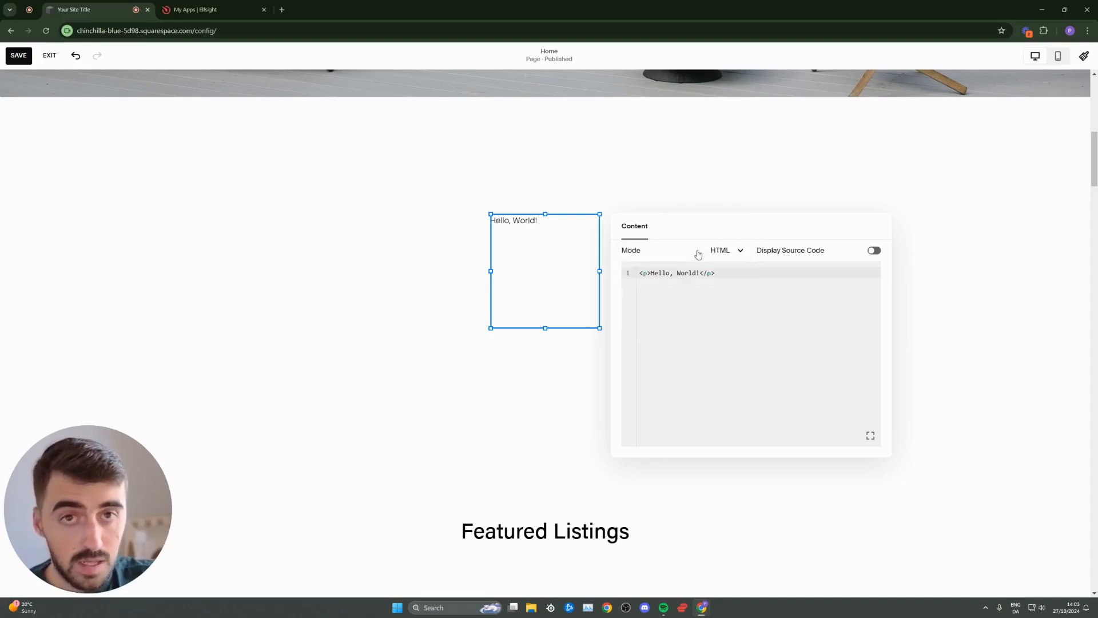
drag(743, 276, 619, 272)
key(BackSpace)
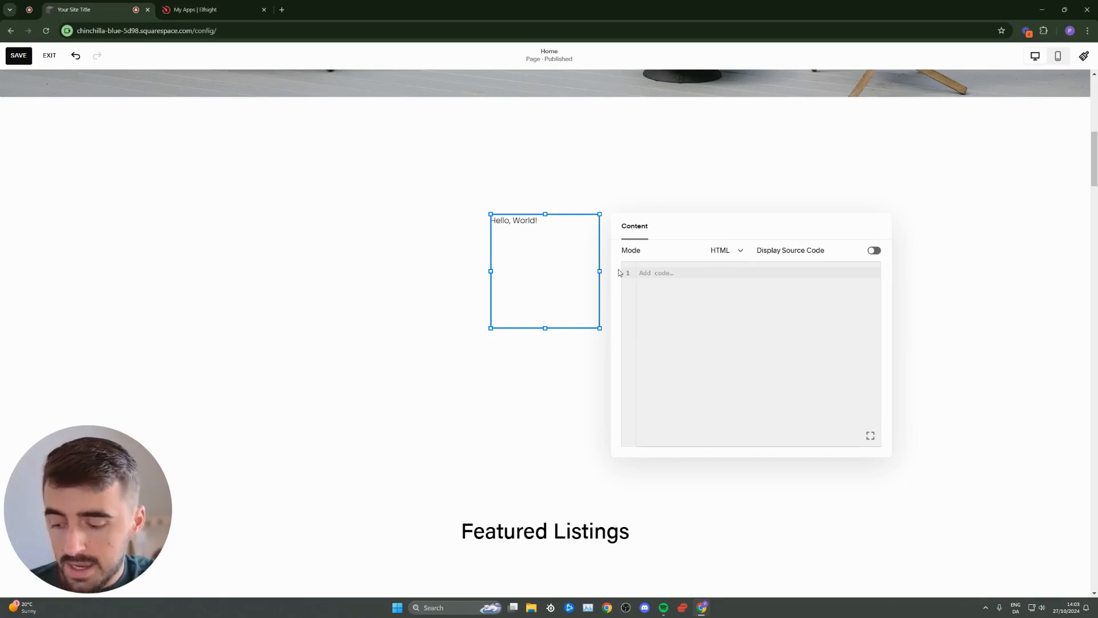
key(ctrl+v)
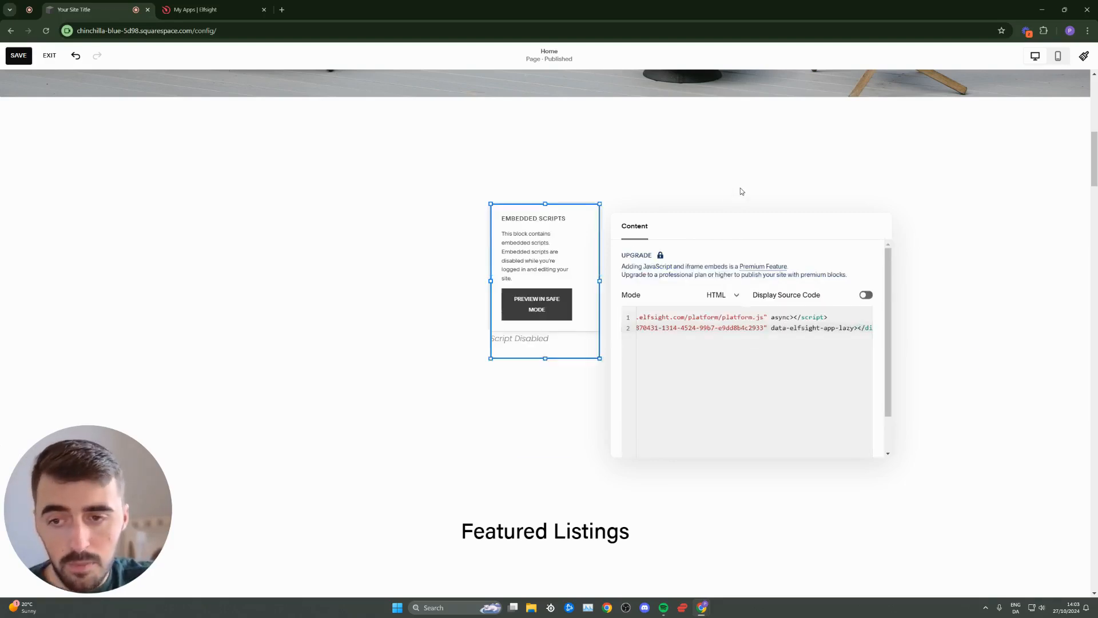
click(742, 191)
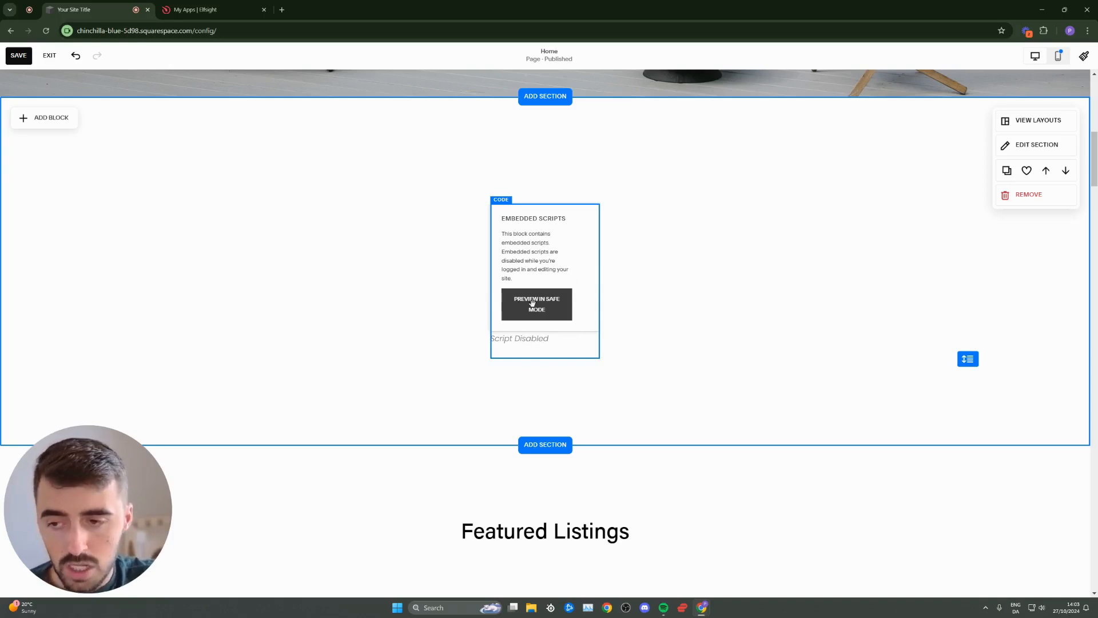
Preview the embedded script in safe mode and enlarge the Code block evenly to both sides and downward
click(536, 318)
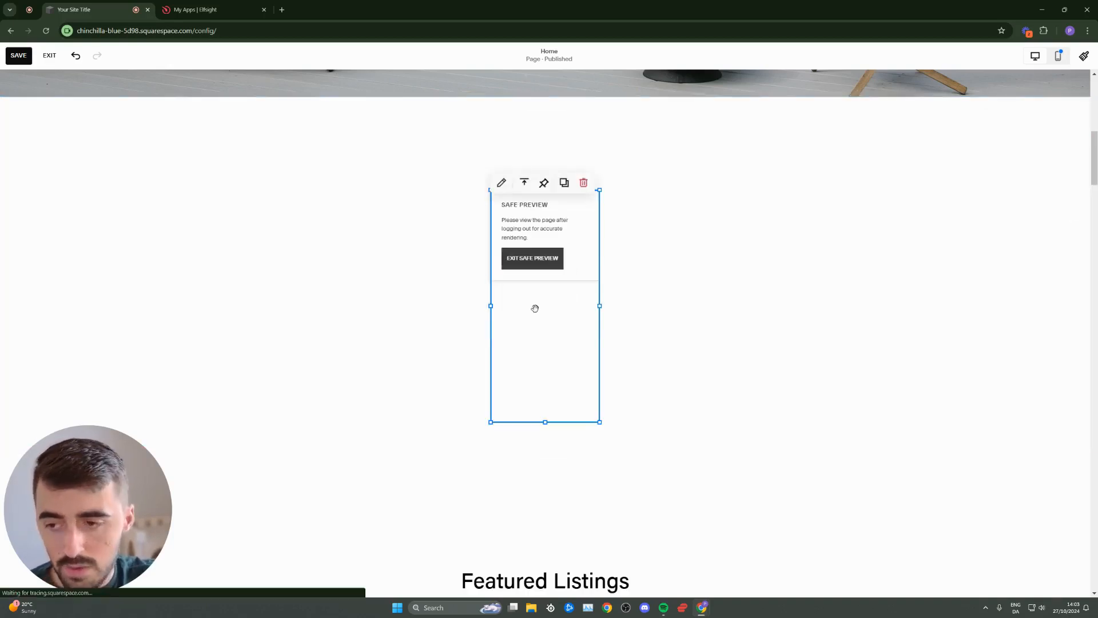
drag(490, 306, 203, 307)
drag(600, 306, 887, 307)
click(260, 241)
click(266, 241)
drag(545, 423, 544, 564)
scroll(558, 510, down, 2)
drag(546, 469, 550, 488)
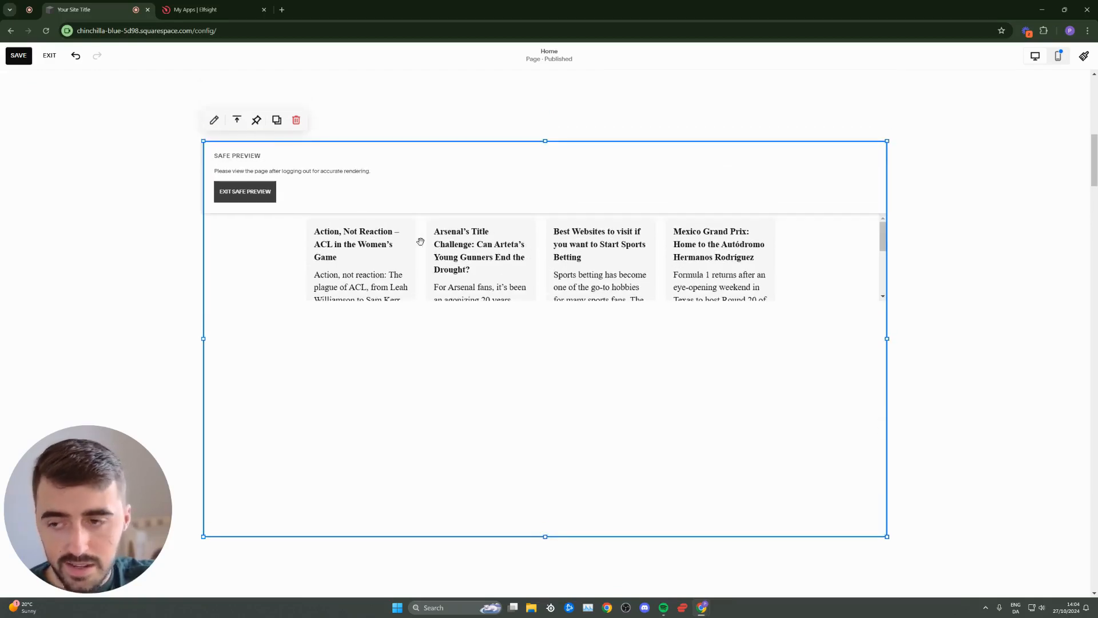
click(182, 221)
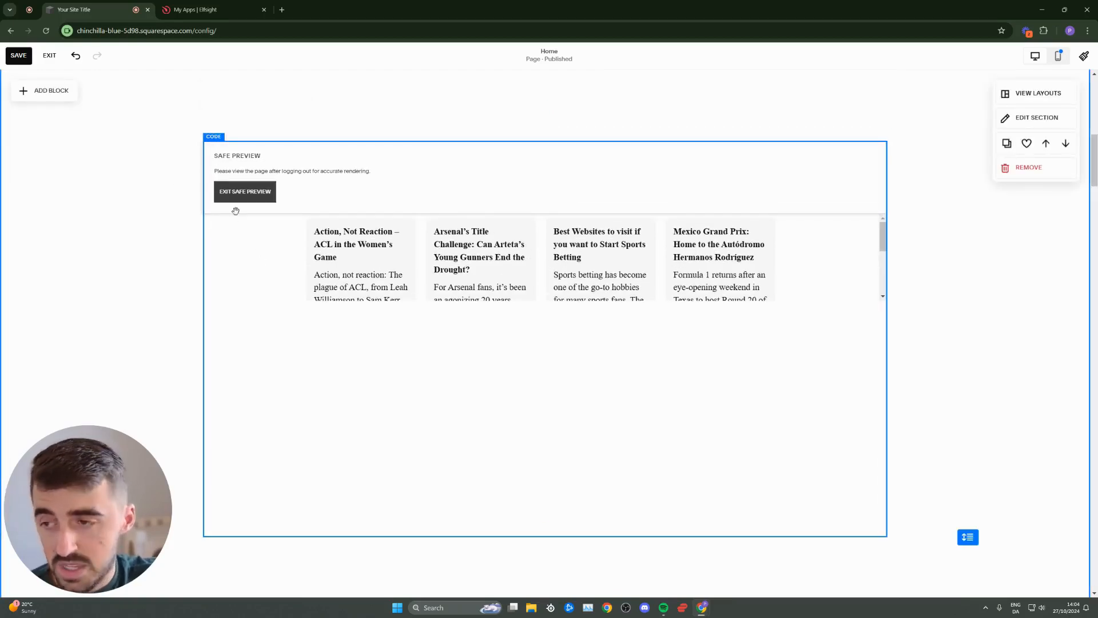
Save the Home page, exit editing and open the full-page site preview
click(22, 56)
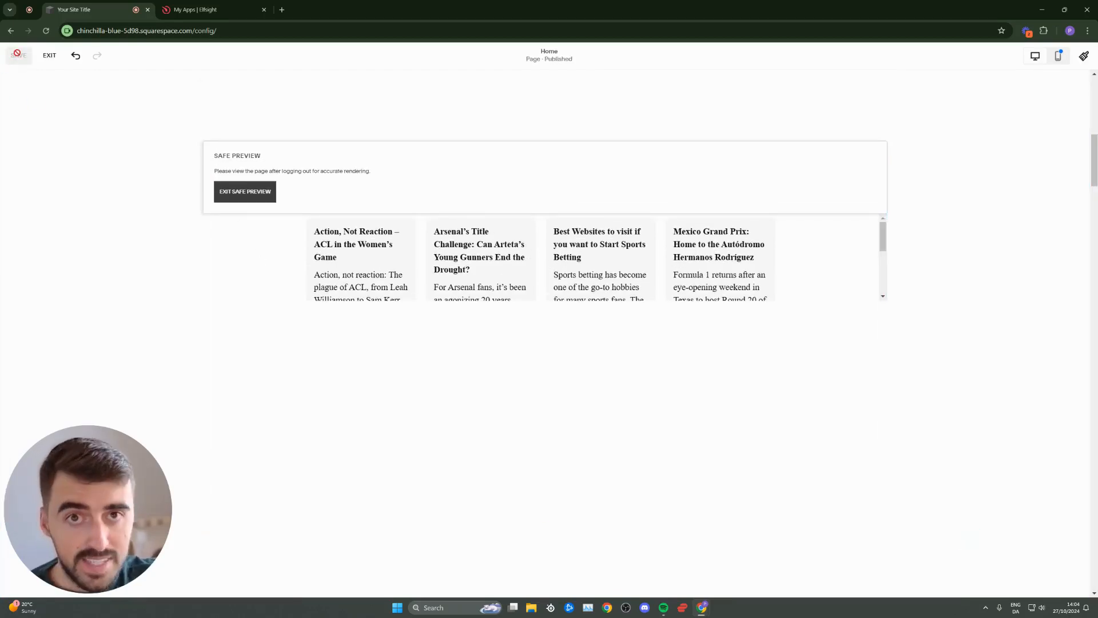
click(49, 55)
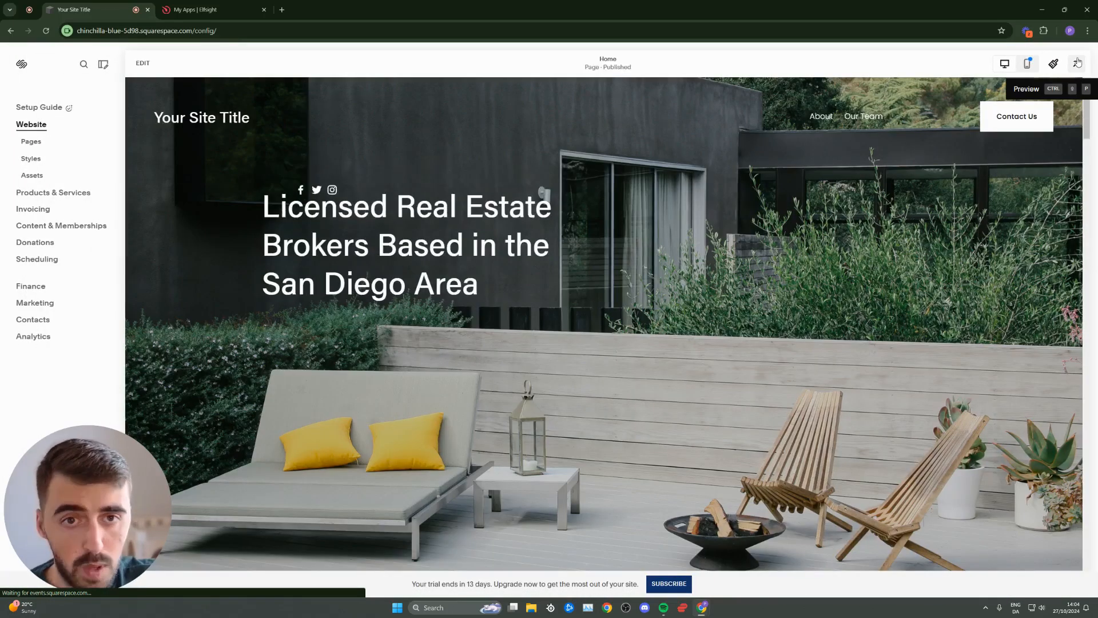
click(1076, 64)
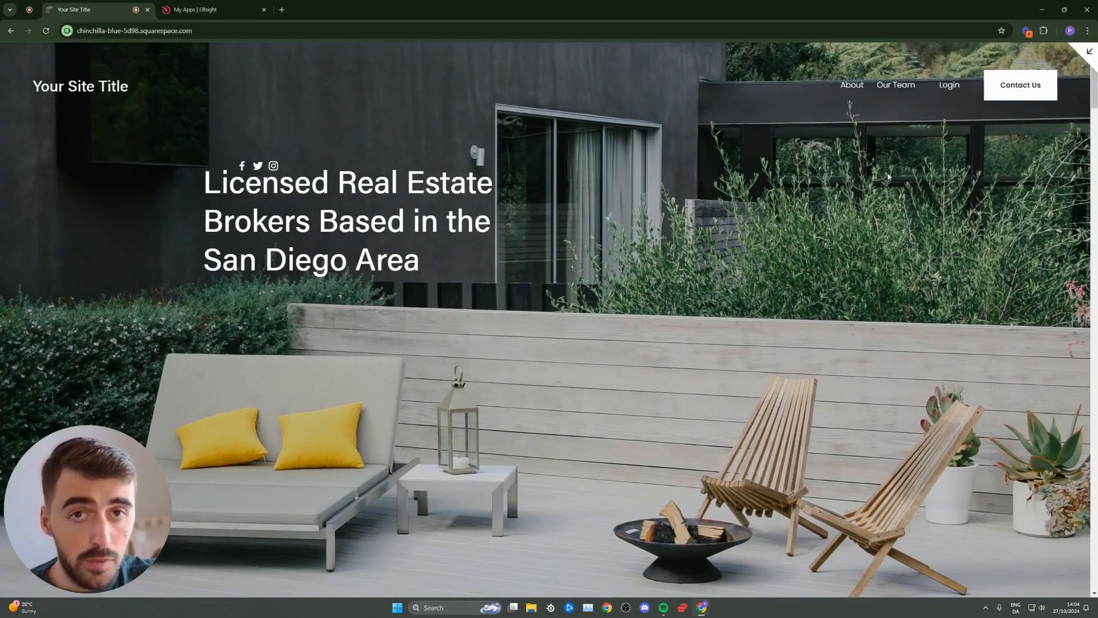
Examine the RSS feed carousel on the previewed page by advancing through its posts
scroll(806, 186, down, 7)
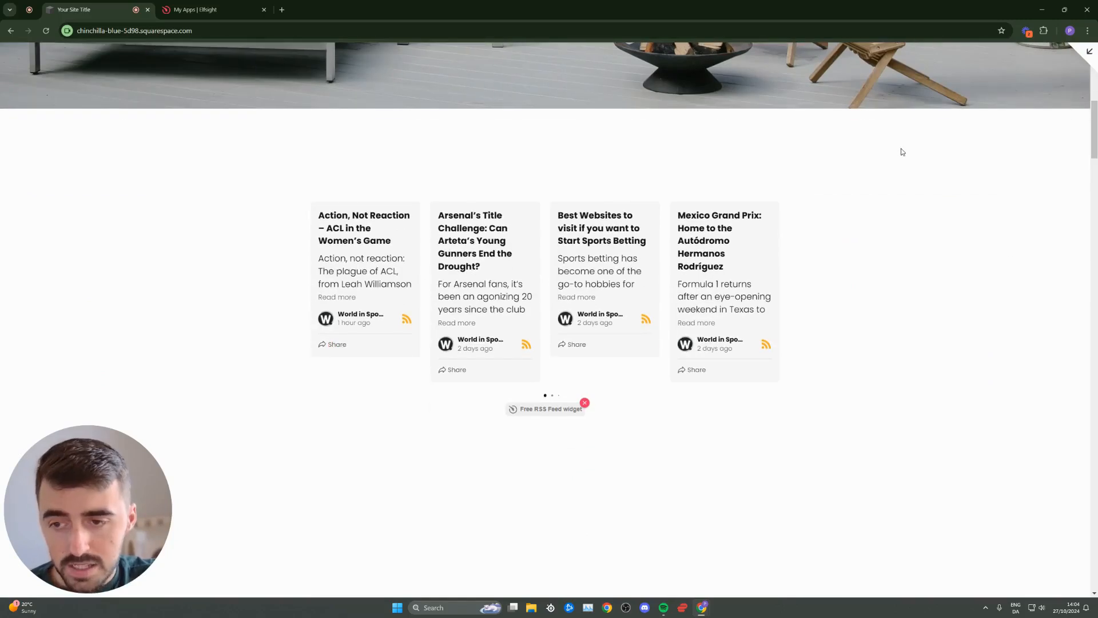
click(769, 292)
click(768, 293)
click(769, 292)
click(769, 292)
click(769, 292)
click(768, 292)
click(768, 293)
click(768, 293)
click(769, 292)
click(769, 292)
click(768, 292)
click(769, 292)
click(768, 292)
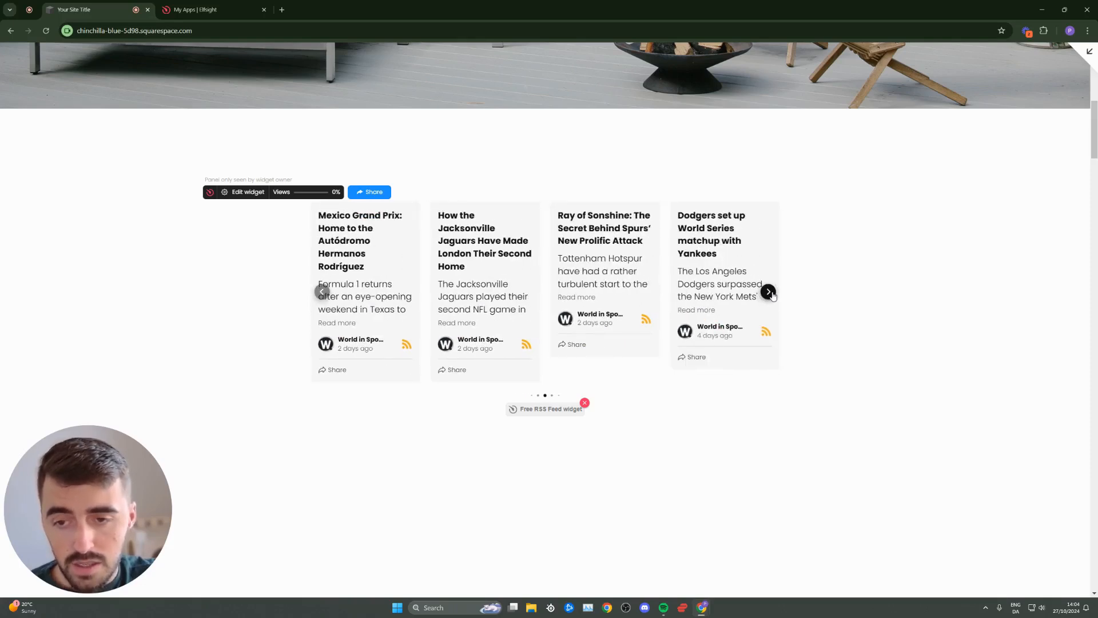
click(768, 292)
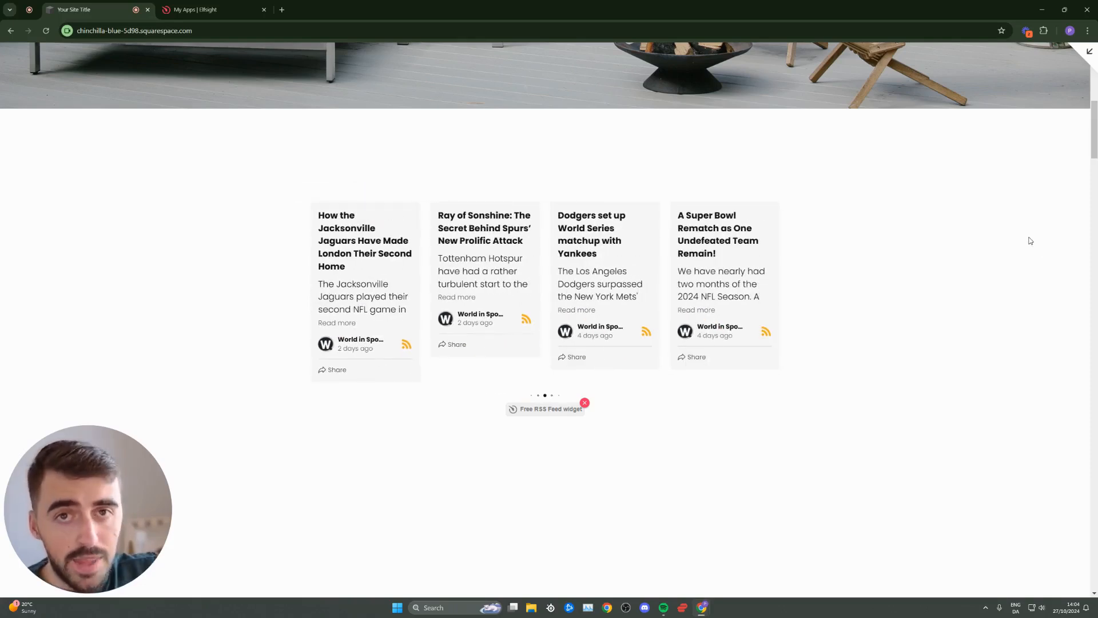